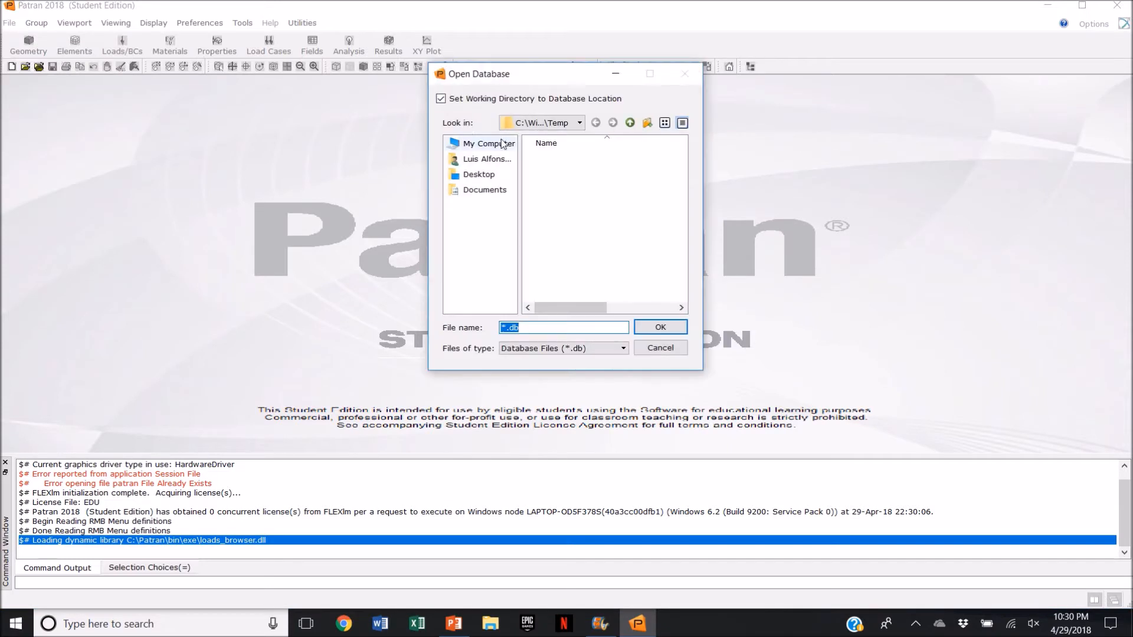
Step: Open the database Anchor.db from the FILES folder inside the Vacations folder on the desktop
click(479, 175)
double_click(564, 289)
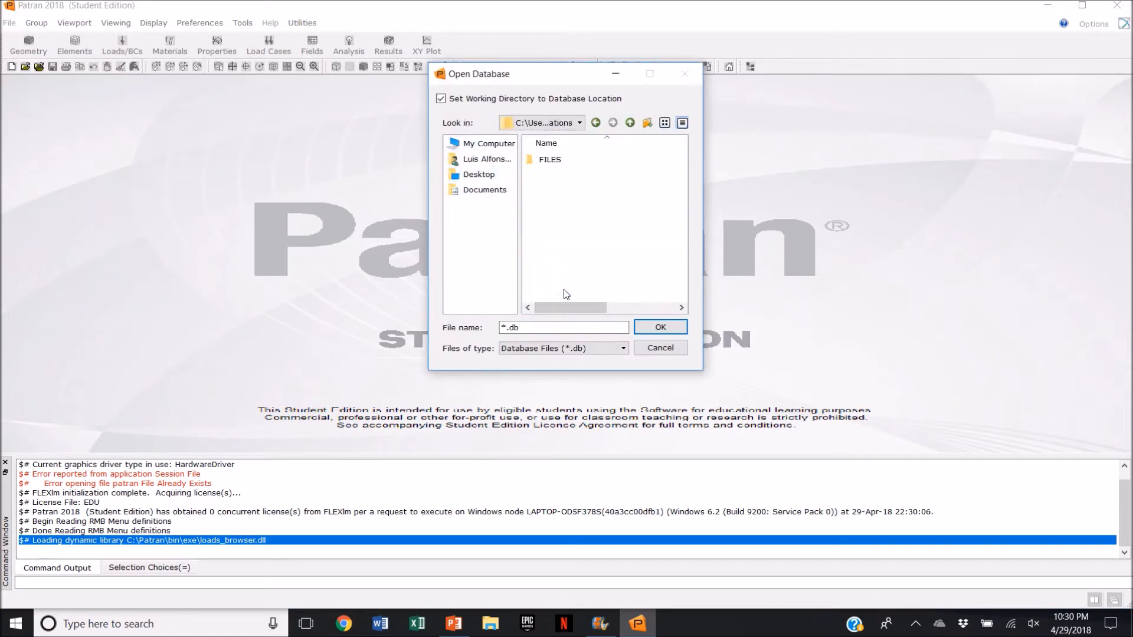
double_click(564, 161)
click(564, 161)
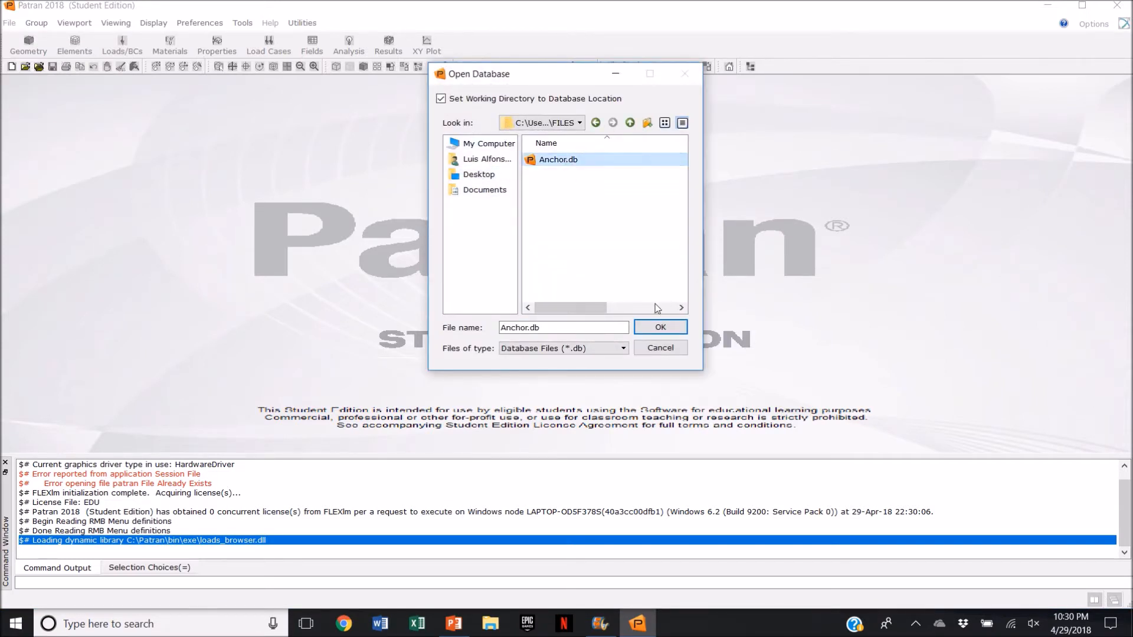
click(658, 326)
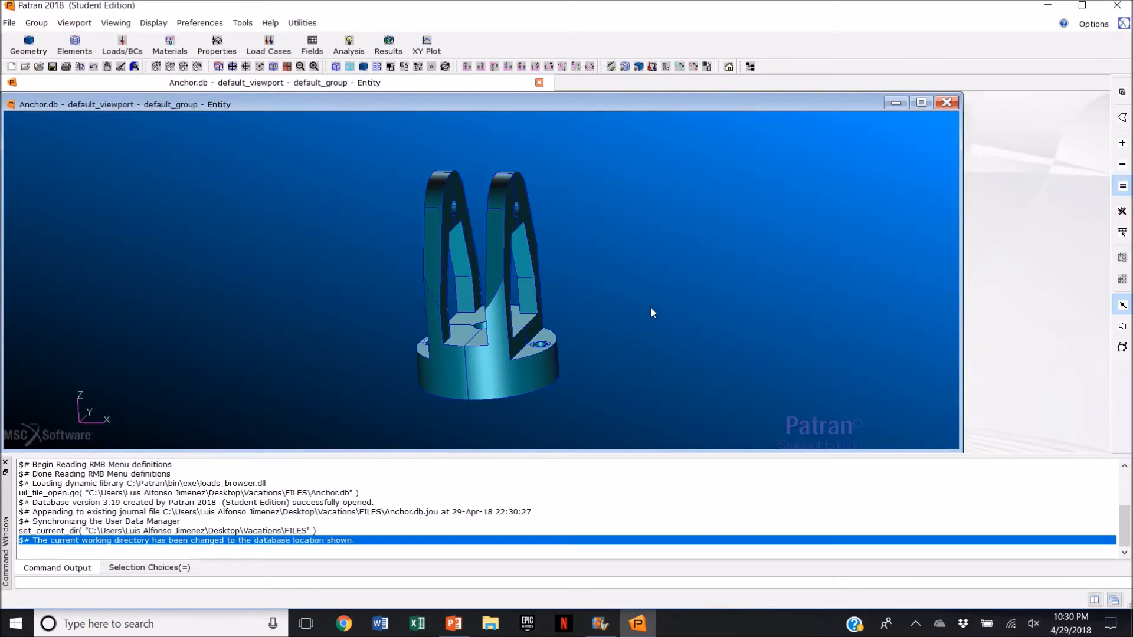
Step: Set up a Tet10 TetMesh on Solid 1 with automatic edge-length calculation off and a global edge length of 20
click(75, 45)
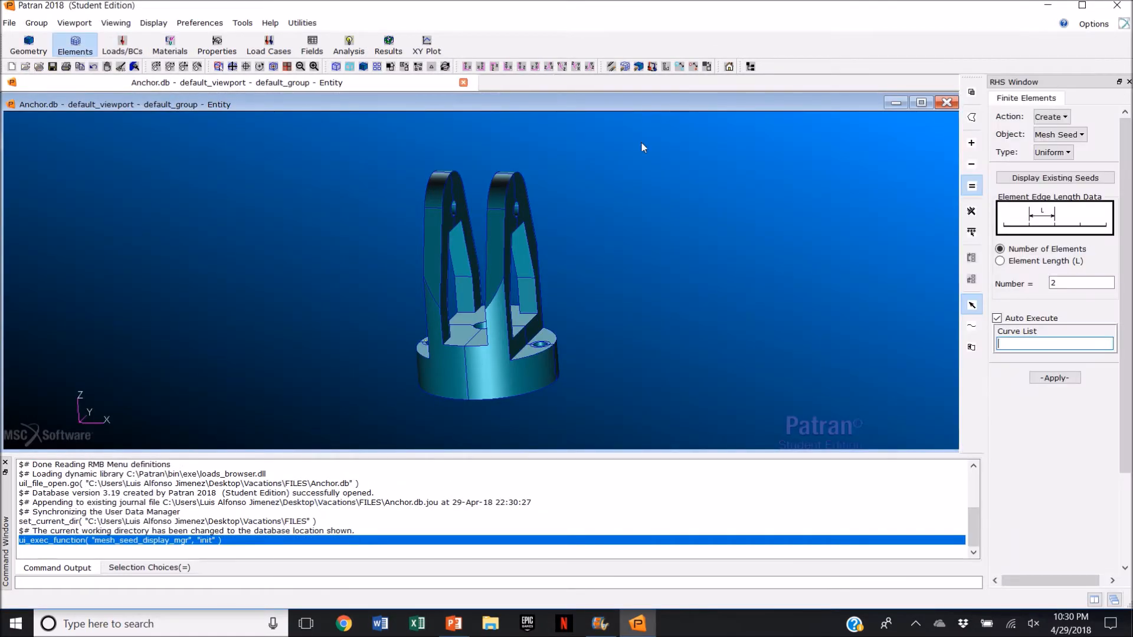
click(1067, 135)
click(1080, 175)
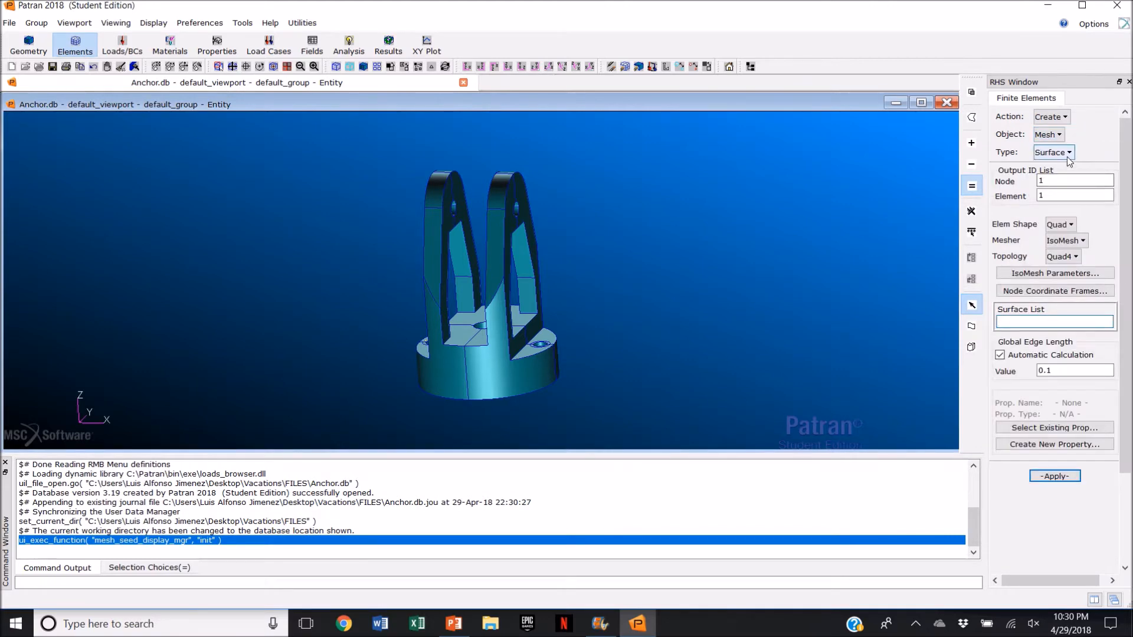
click(1067, 155)
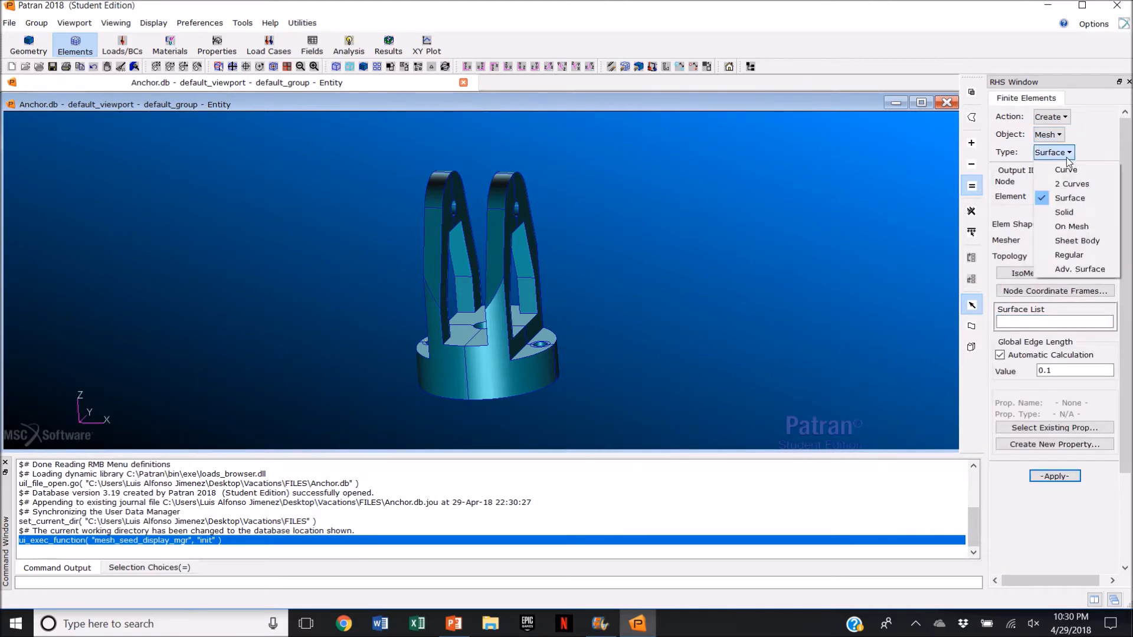
click(1077, 207)
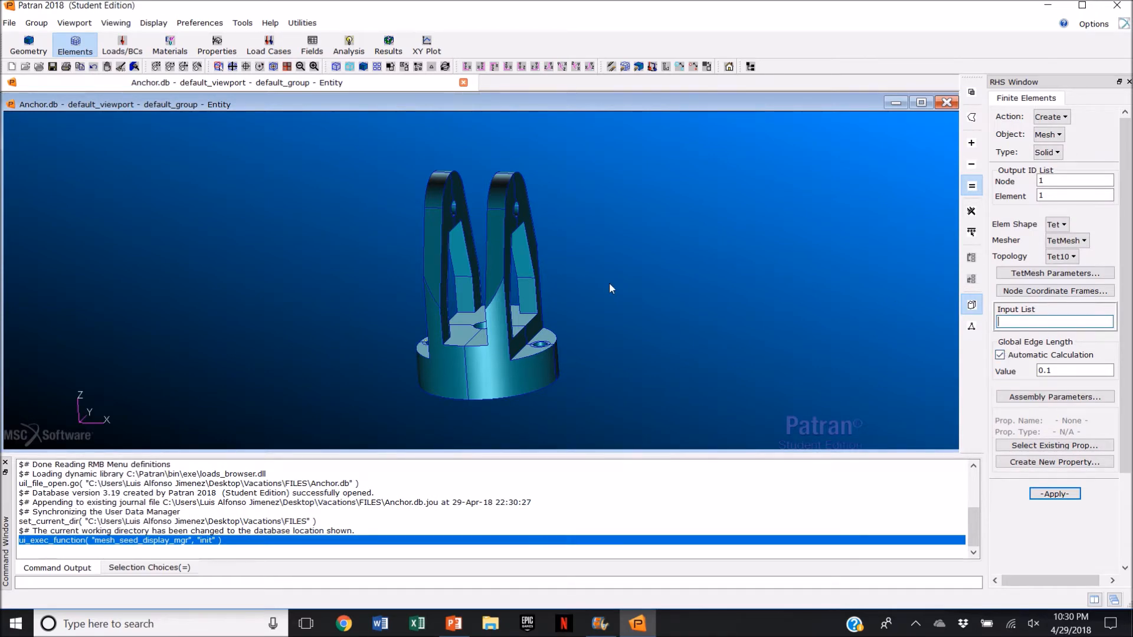
click(502, 286)
click(999, 355)
drag(1089, 372, 1027, 373)
text(20)
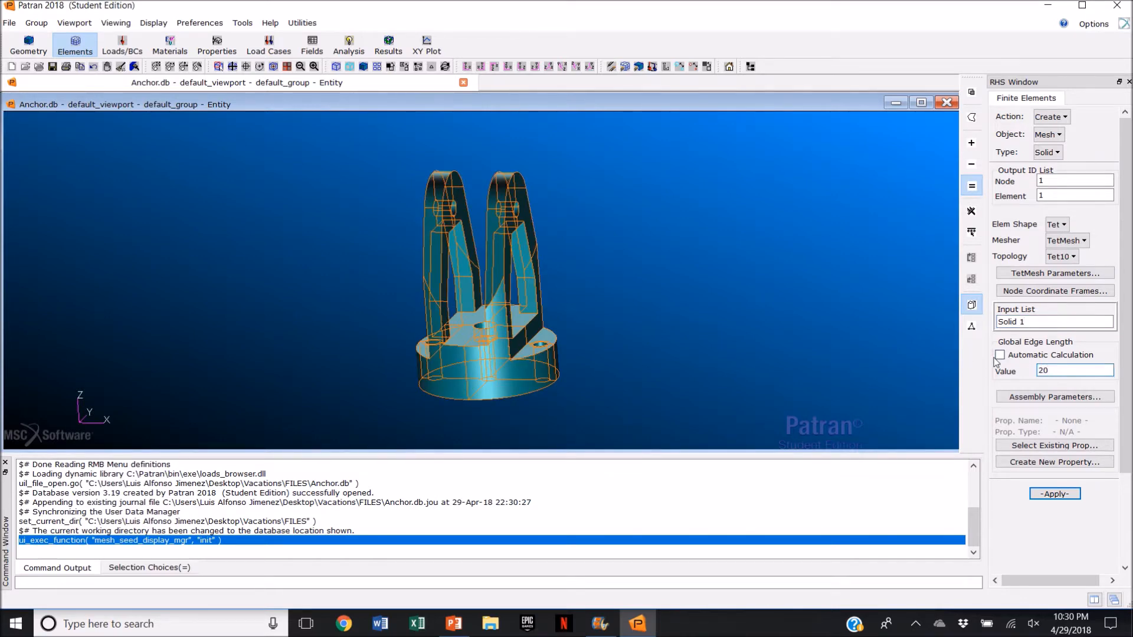
Step: Set the TetMesh maximum h/L to 0.05 and generate the solid mesh on Solid 1
click(1074, 273)
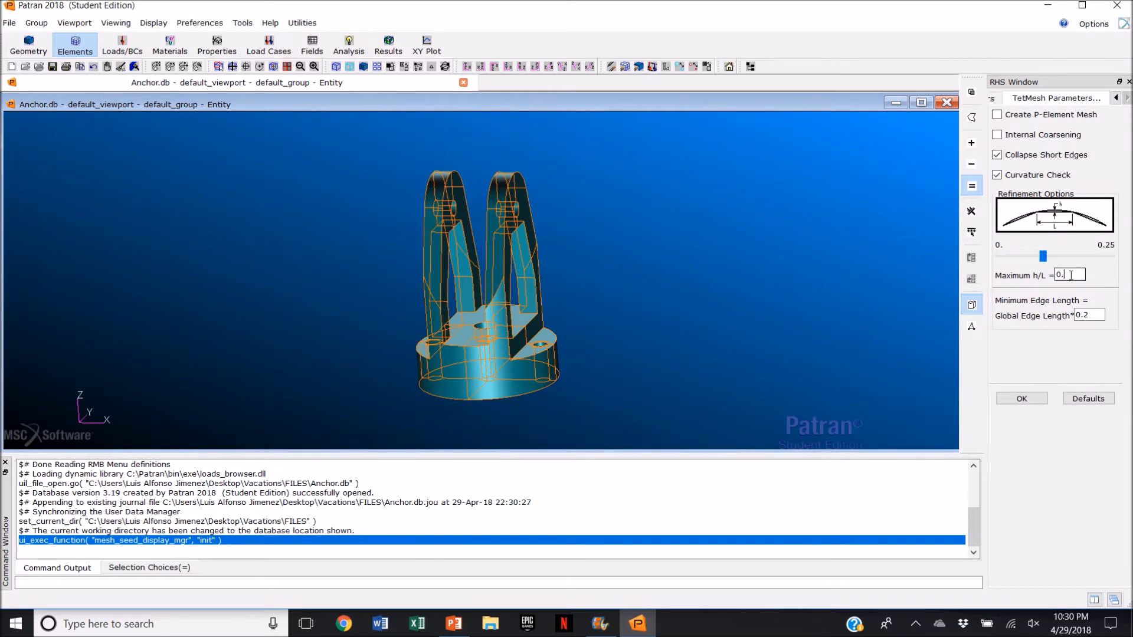
text(05)
click(1093, 314)
click(1023, 399)
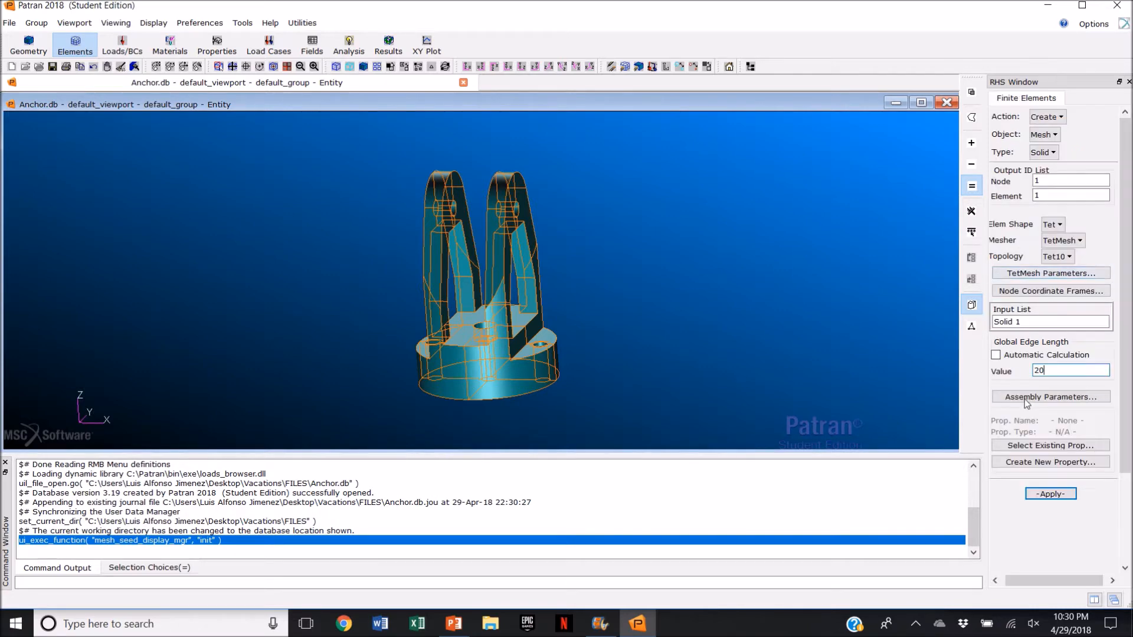
click(1052, 495)
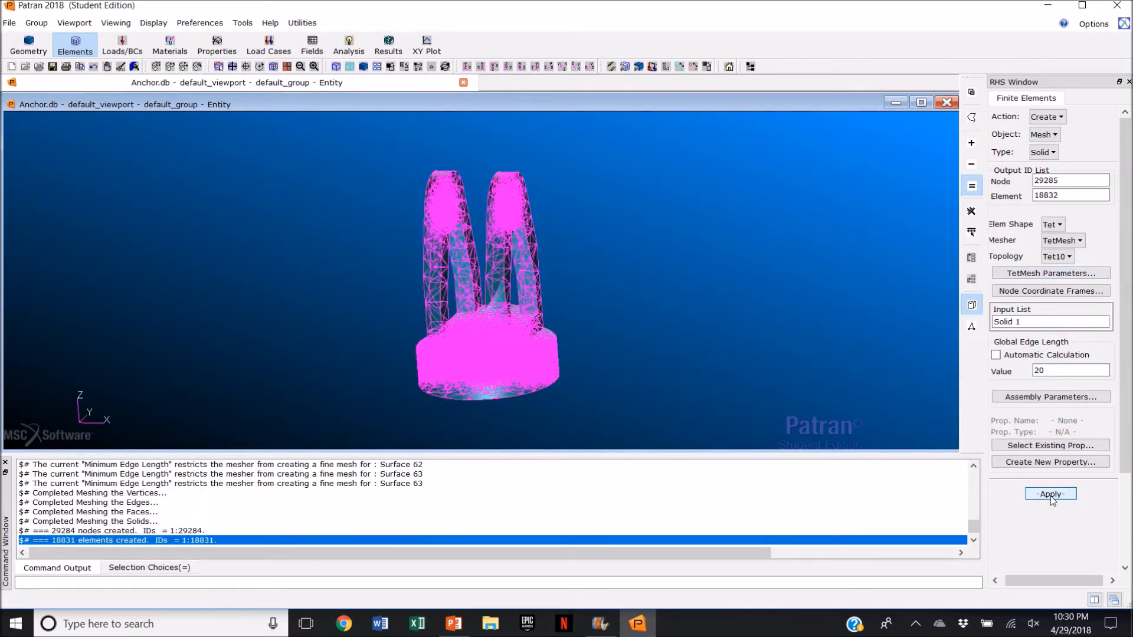
Step: Inspect the meshed anchor in an isometric view fitted to the viewport, in smooth-shaded and wireframe display
middle_drag(760, 316, 721, 301)
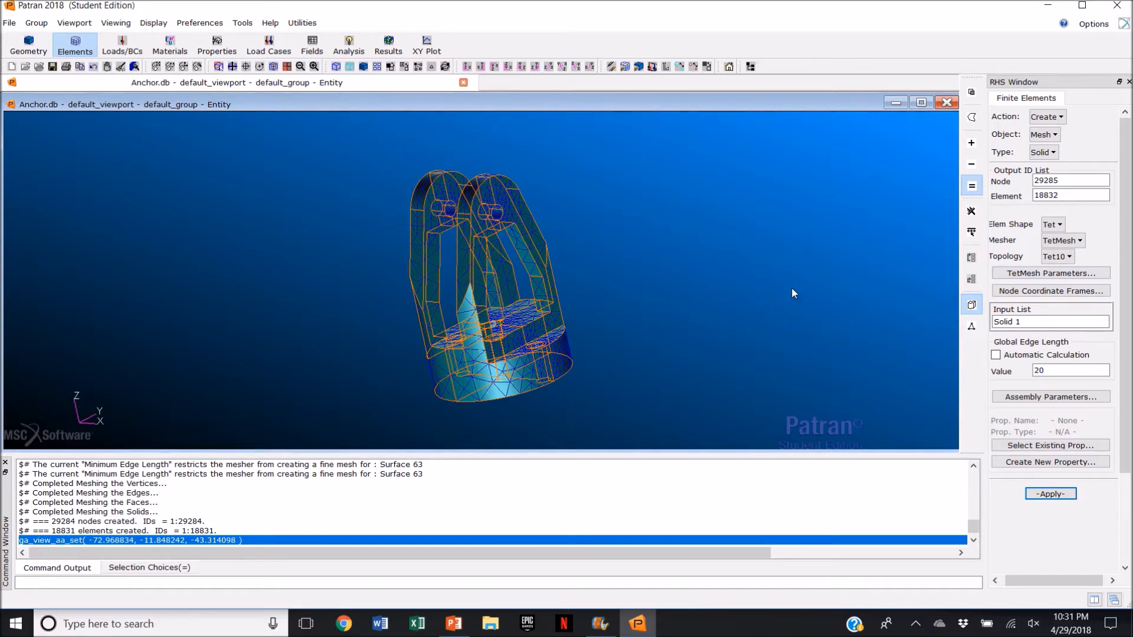
click(575, 66)
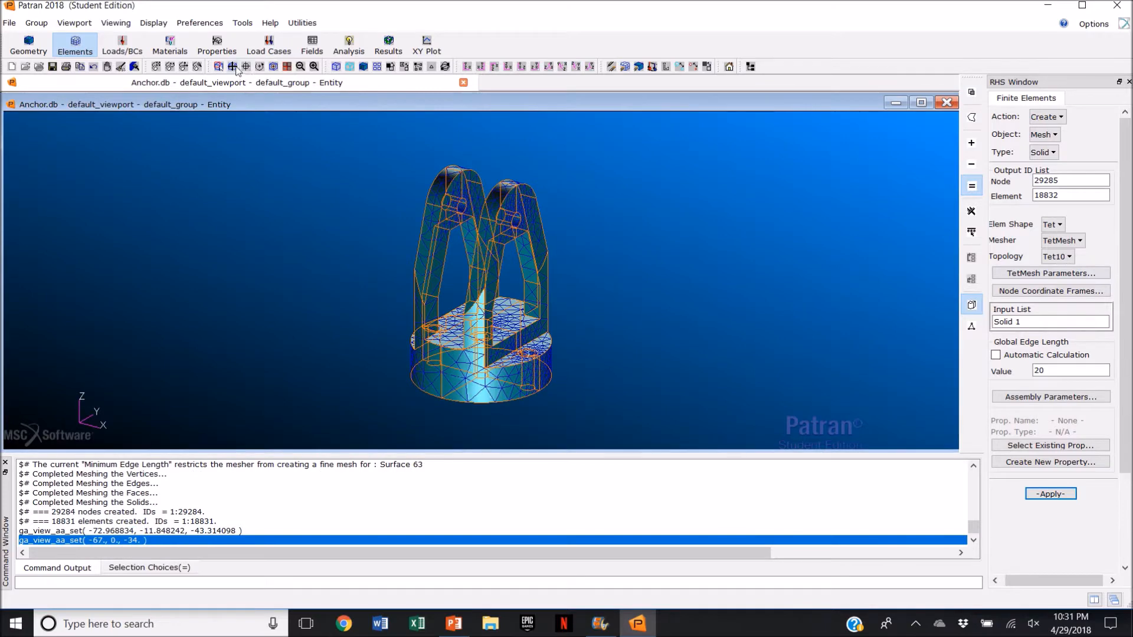
click(232, 67)
click(364, 66)
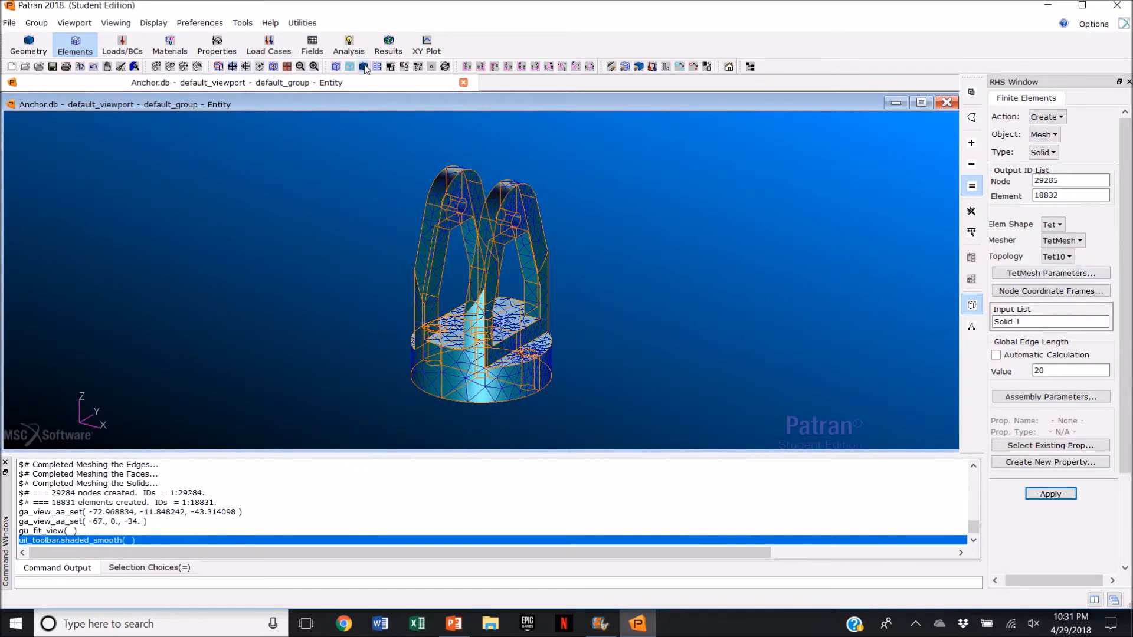
click(335, 67)
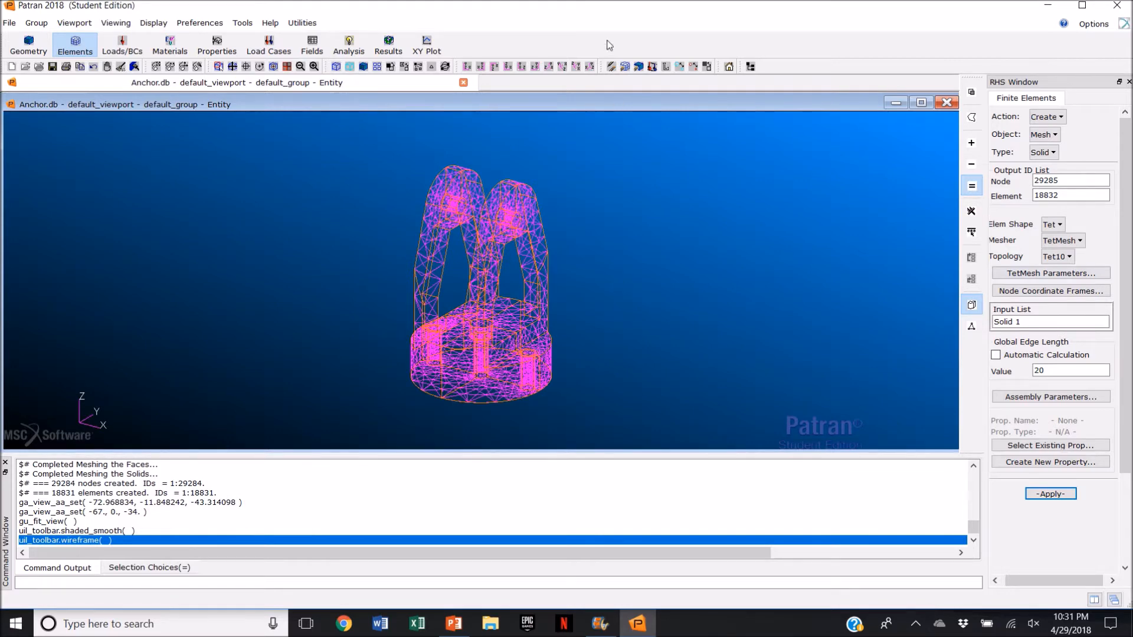
Step: Erase all posted entities and plot only the geometry Solid 1 and Point1:#
click(610, 66)
click(1055, 131)
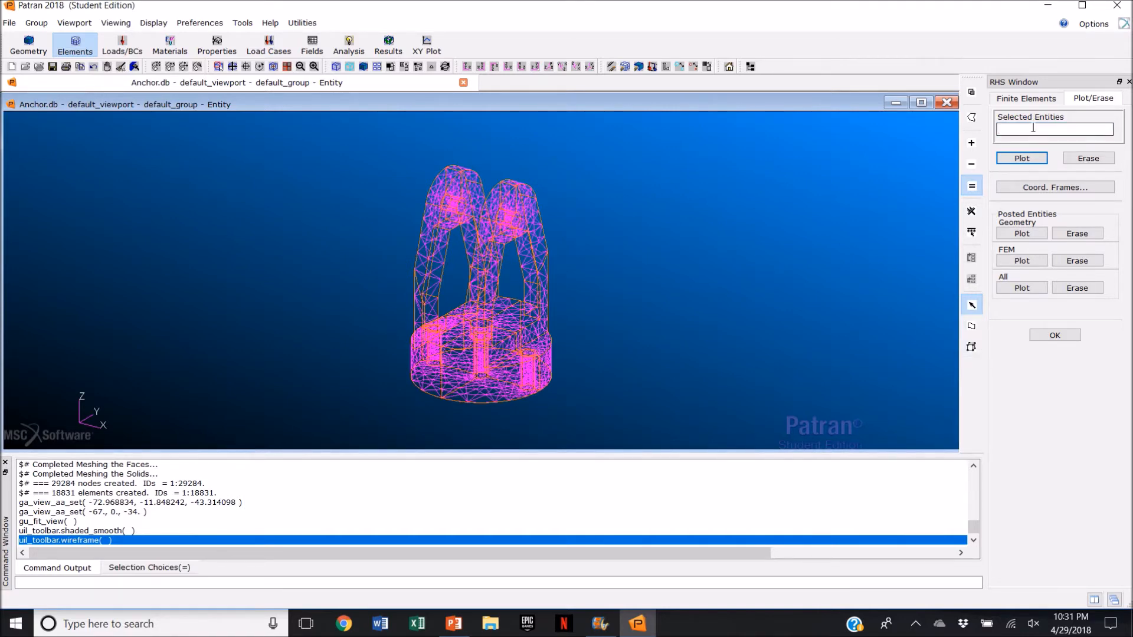
text(Solid 1 Point1:#)
click(1077, 289)
click(1020, 160)
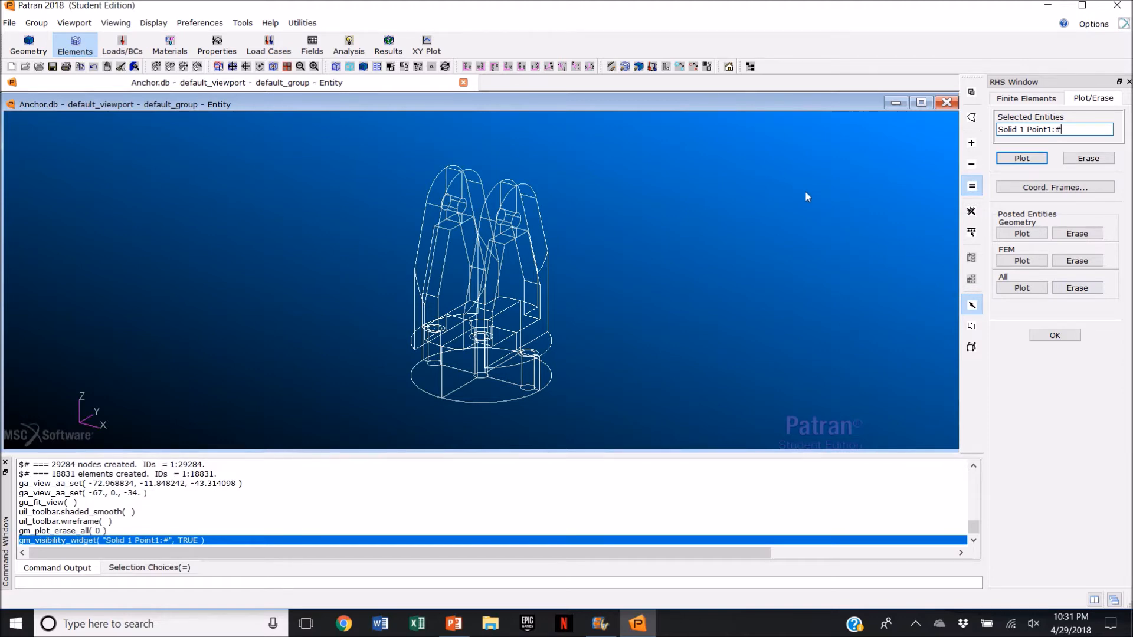
click(1067, 337)
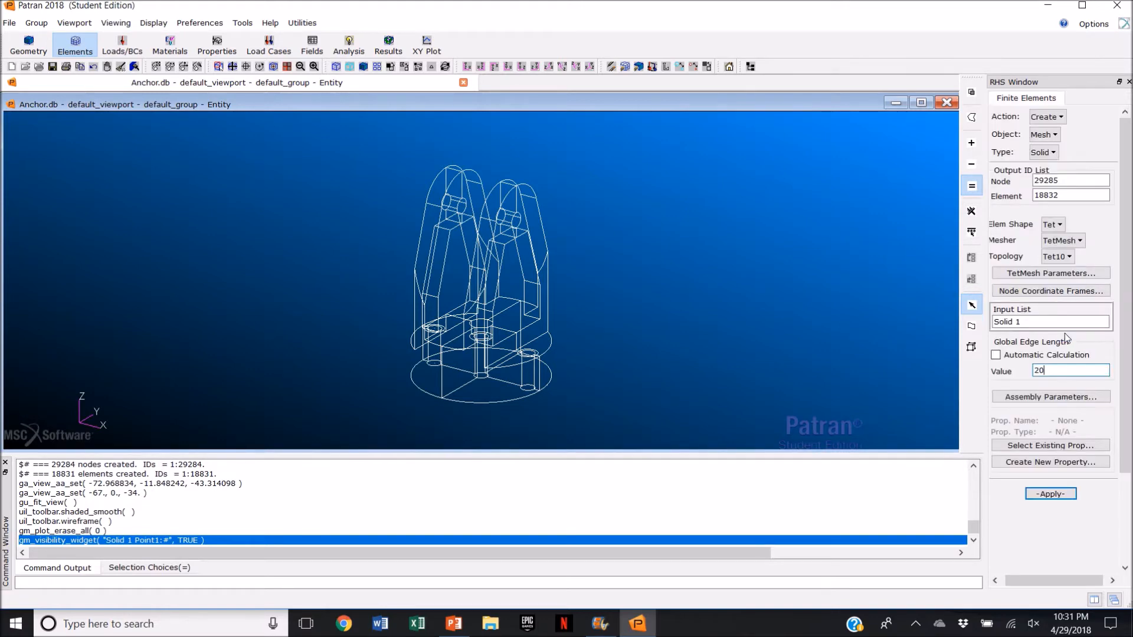
Step: Set up ArcCenter point creation with Auto Execute off and select edge Solid 1.54.4 on one lug's pin hole
click(36, 52)
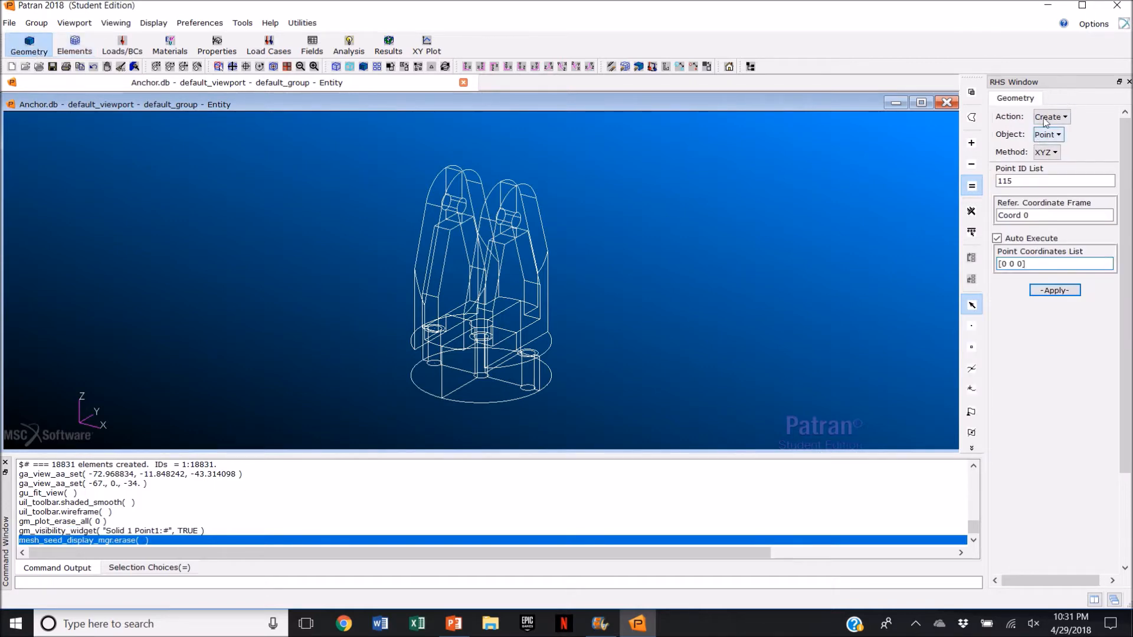
click(1049, 134)
click(1056, 149)
click(1046, 153)
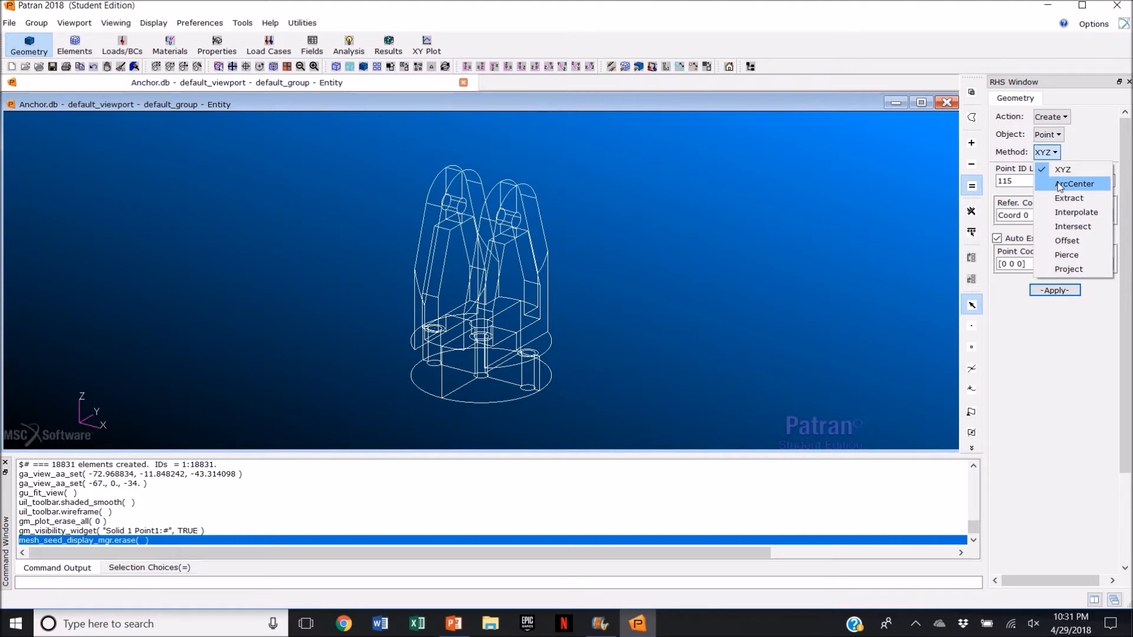
click(1058, 184)
click(998, 201)
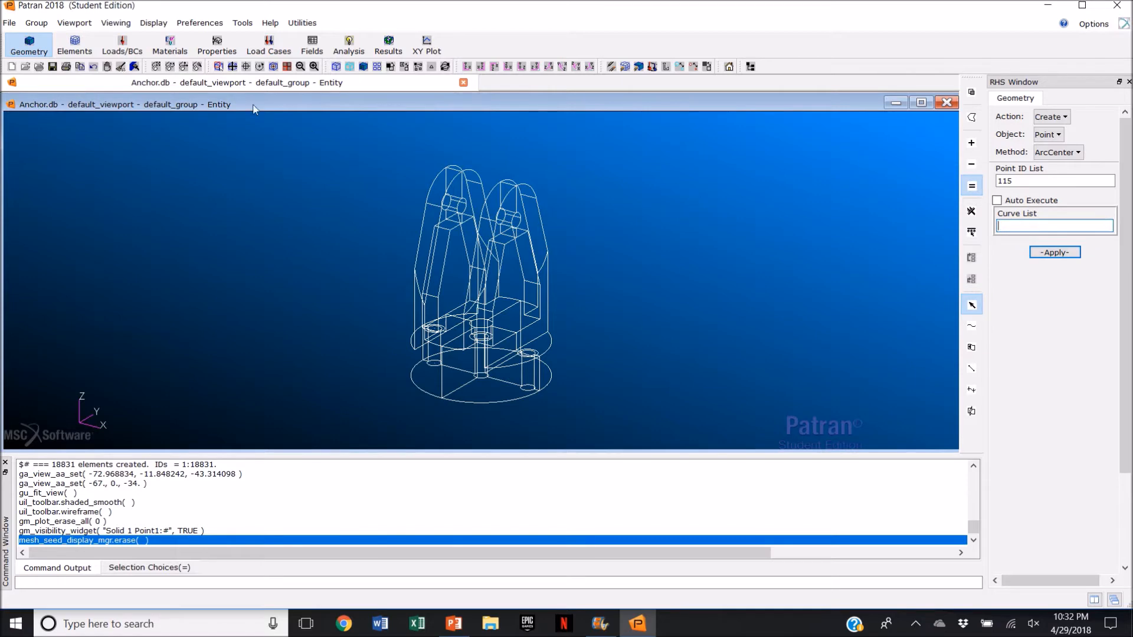
drag(472, 182, 565, 254)
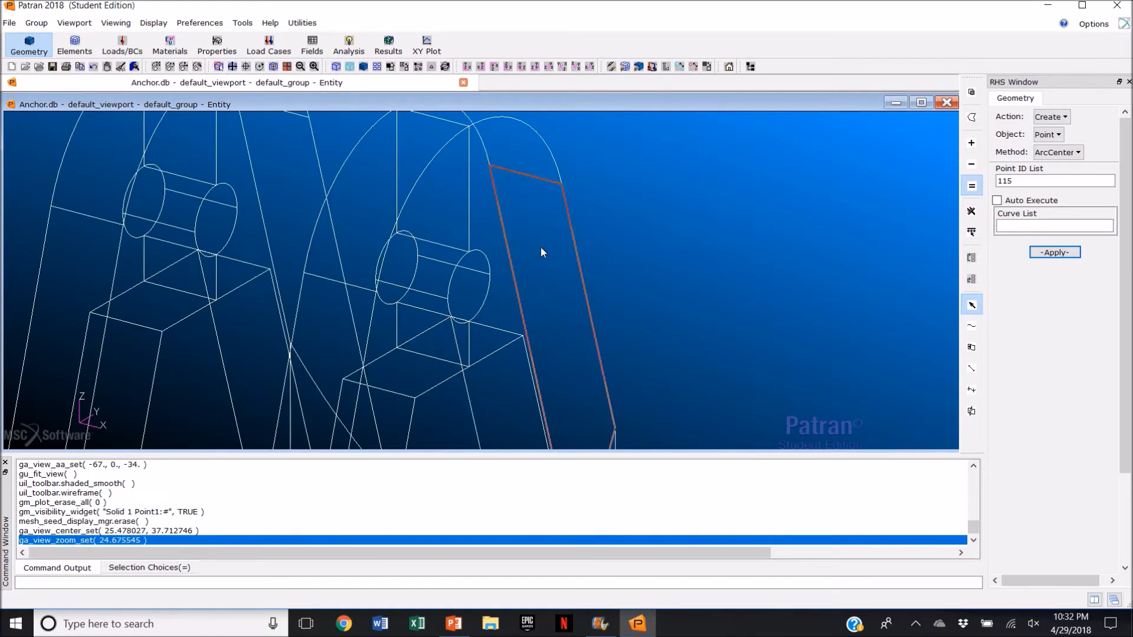
click(484, 258)
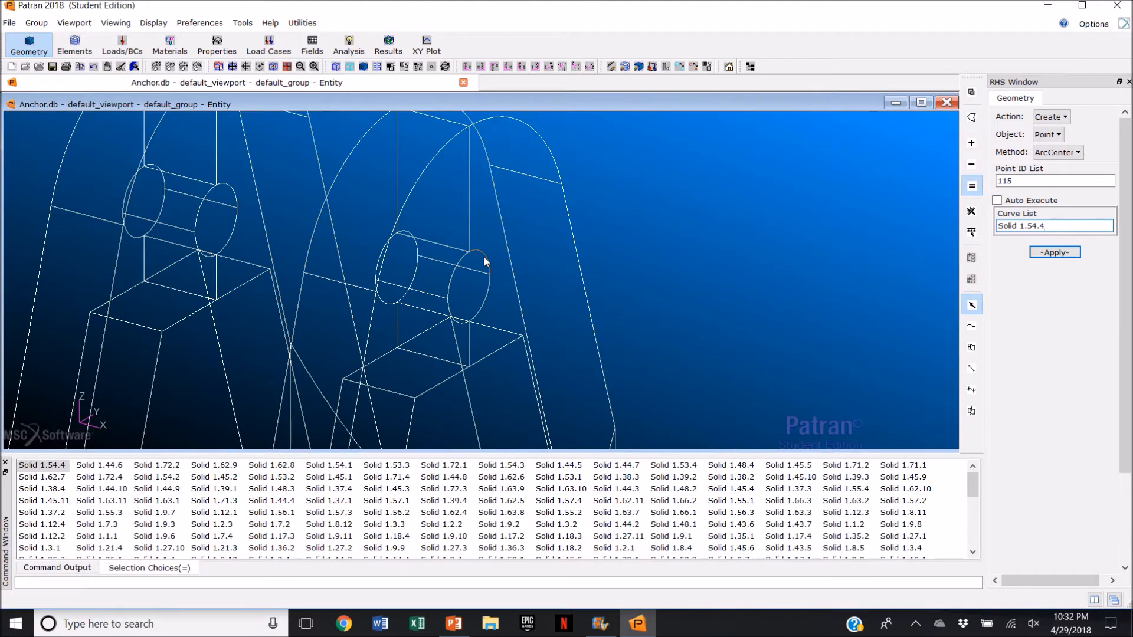
Step: Add edge 1.63.10 from the opposite end of the same pin hole, create both arc-center points and acknowledge the message
click(378, 262)
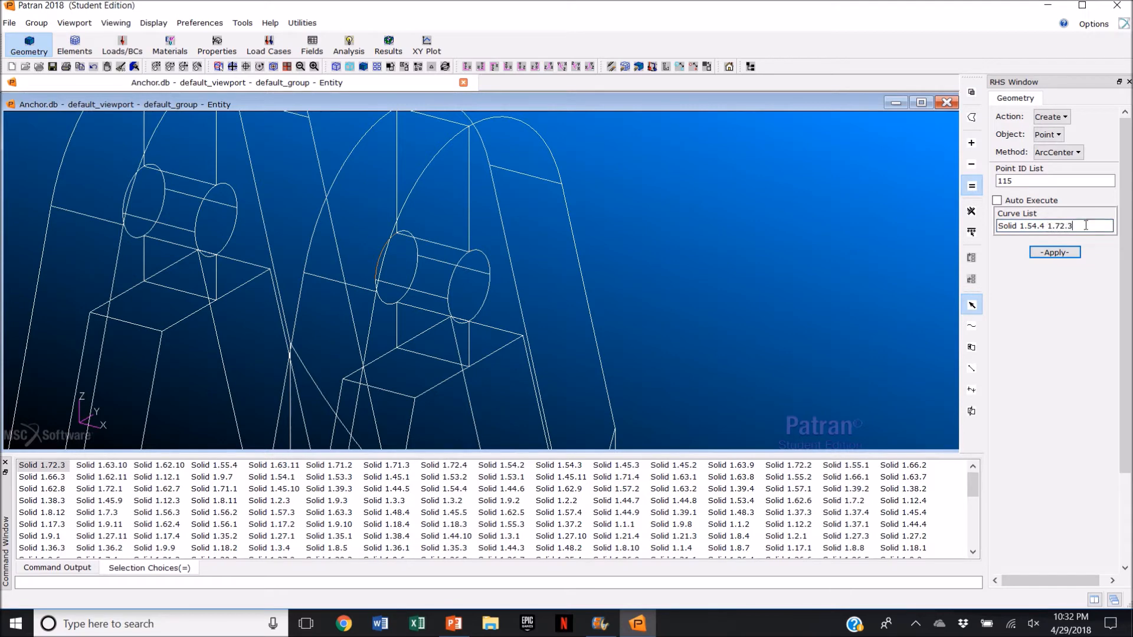
middle_drag(392, 316, 437, 316)
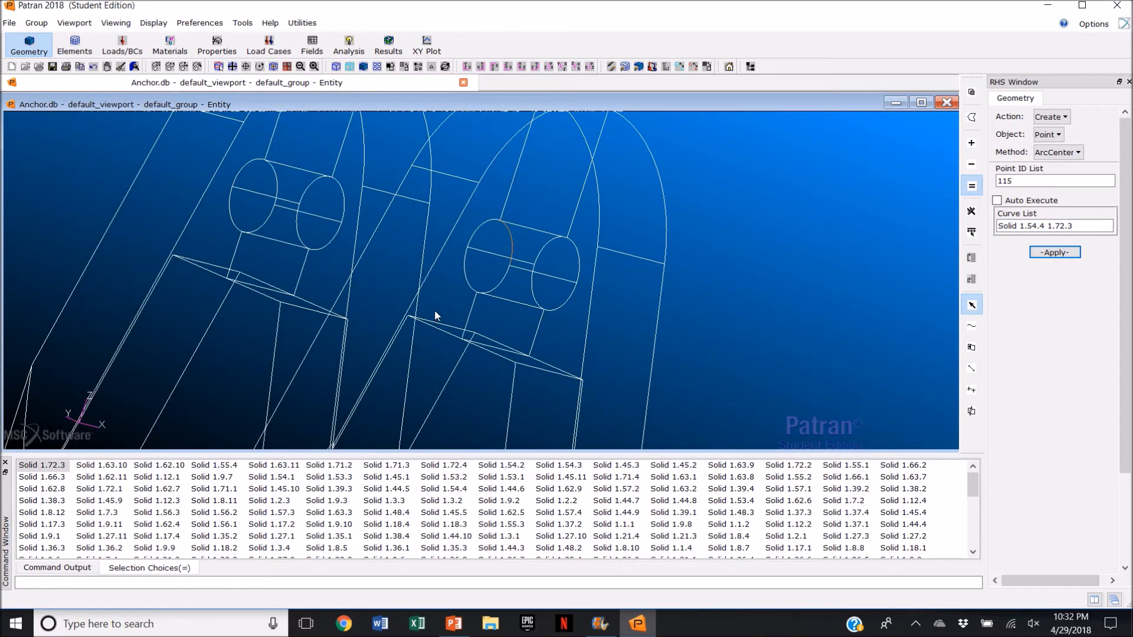
click(511, 243)
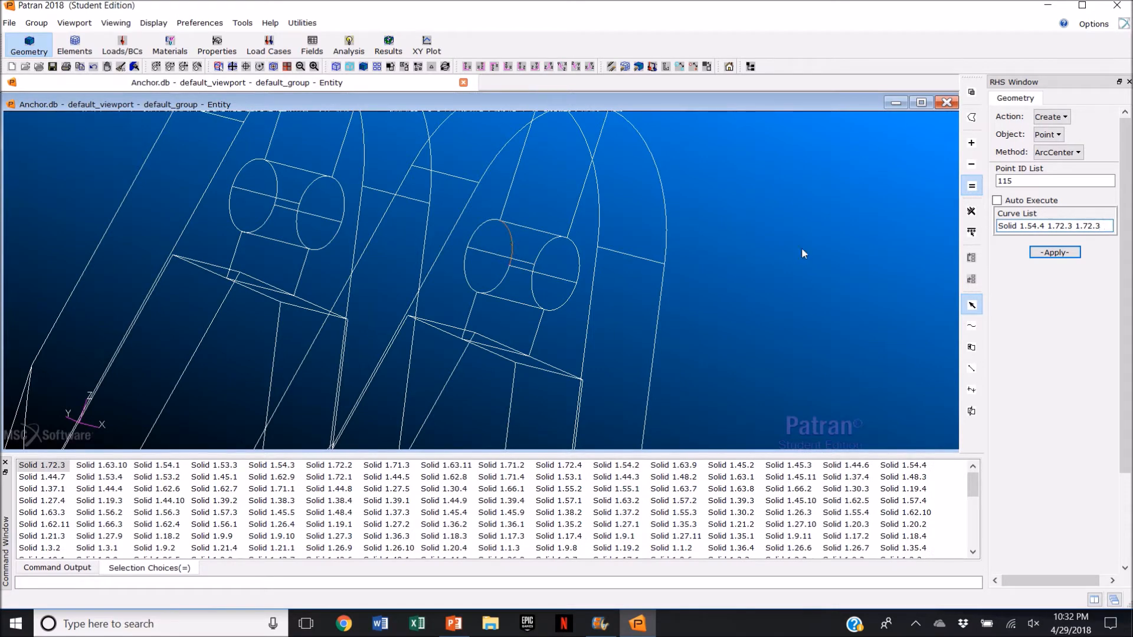
drag(1098, 230, 1050, 232)
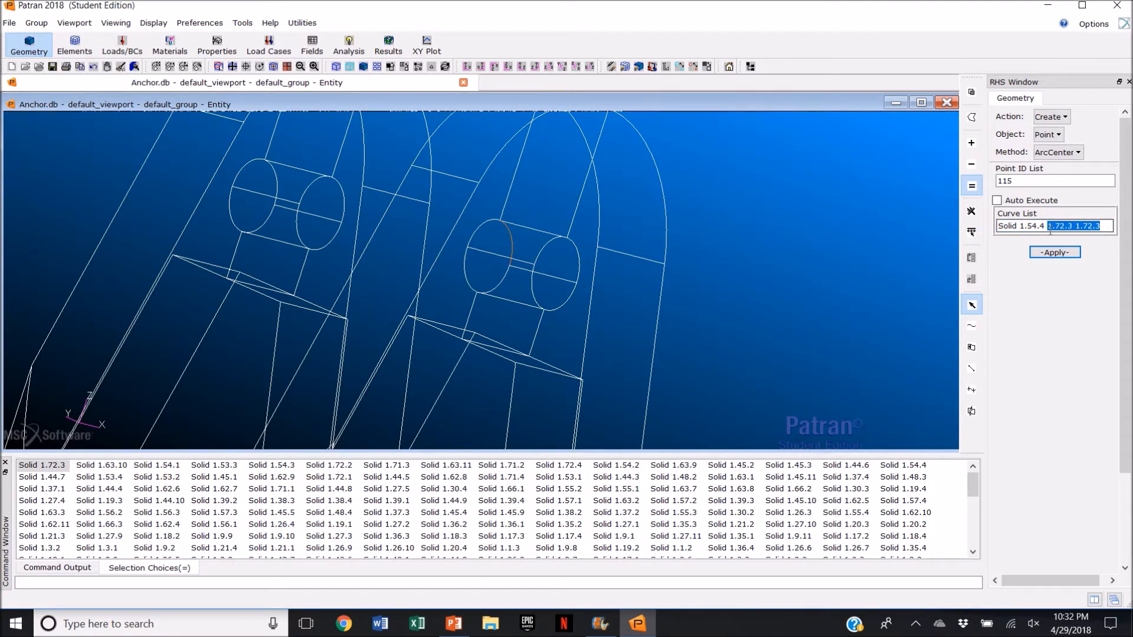
text(1.63.10)
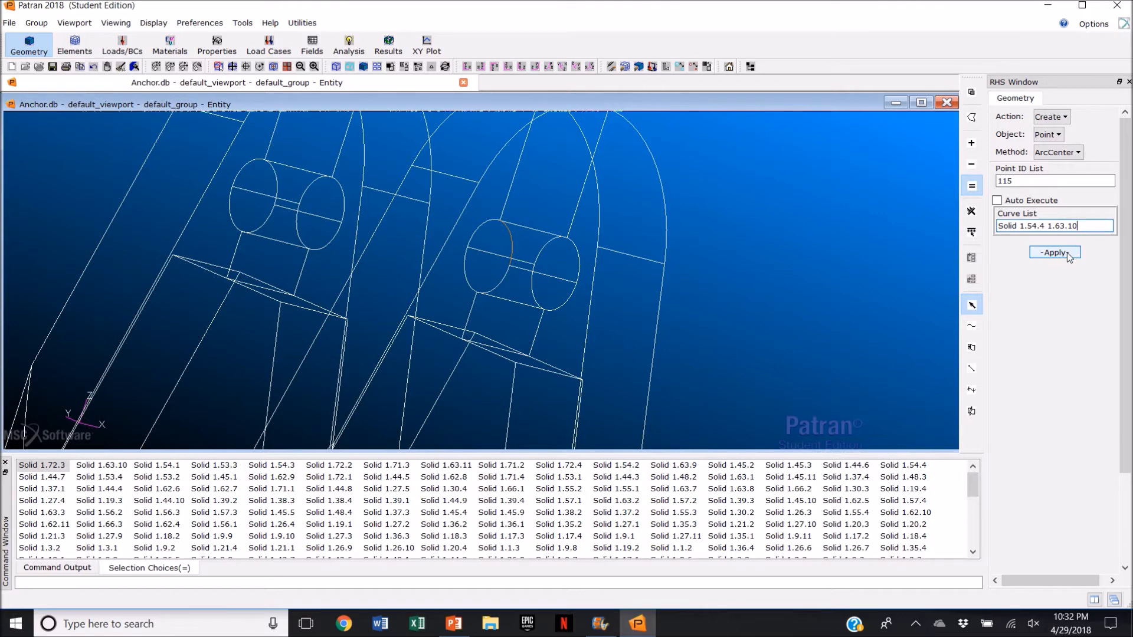
click(1070, 253)
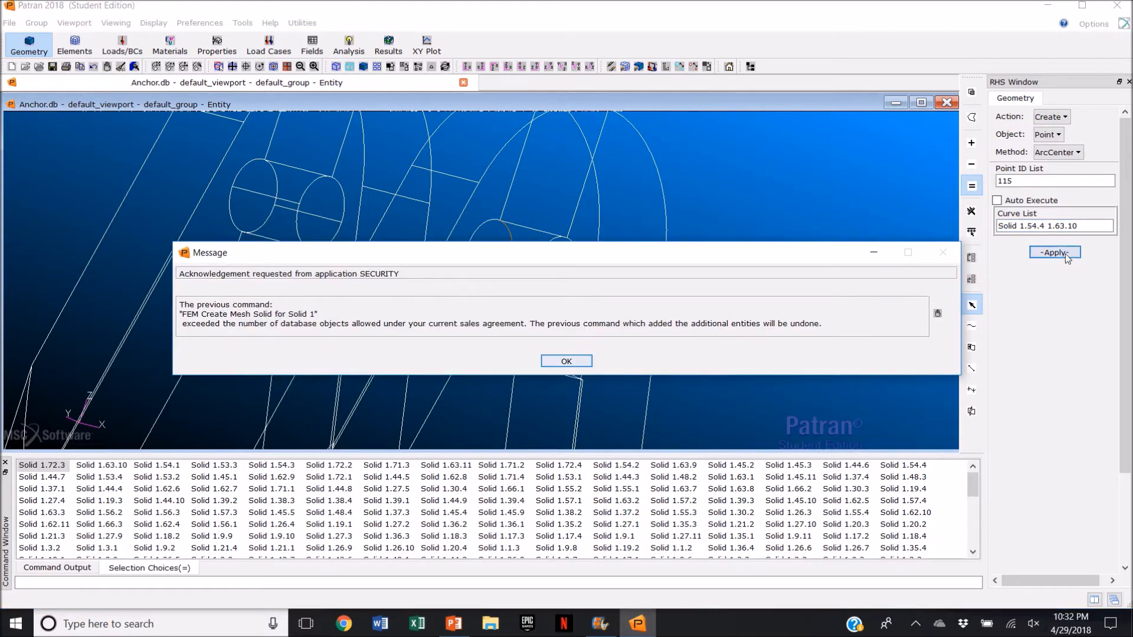
click(566, 361)
Step: Switch the anchor back to wireframe display with the pin holes of both lugs in close view
middle_drag(618, 265, 548, 248)
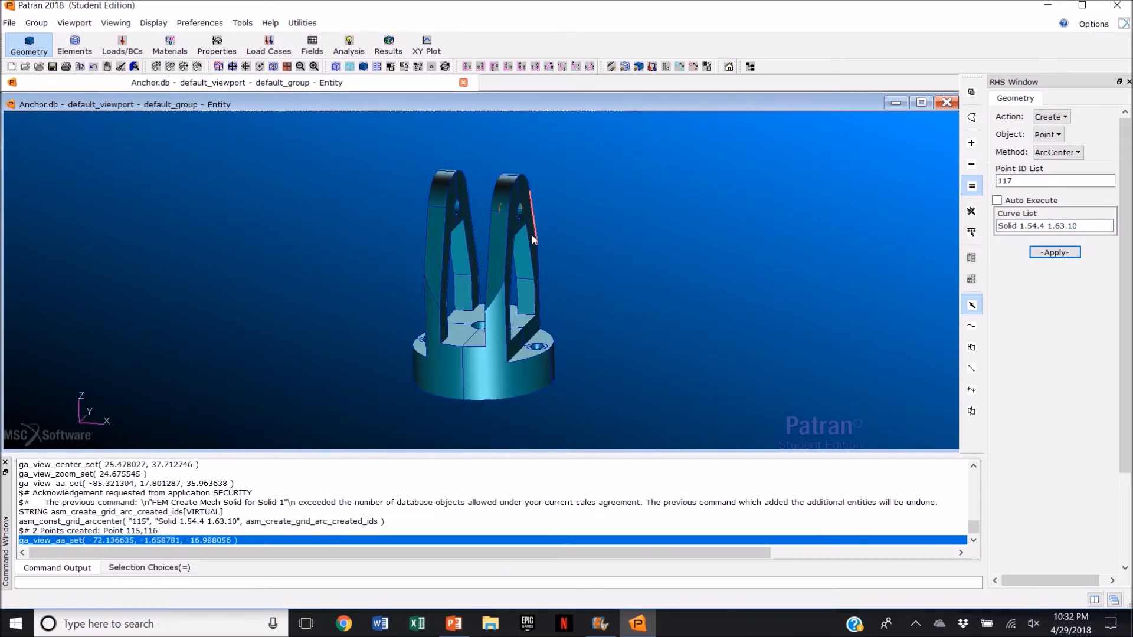
scroll(517, 231, up, 3)
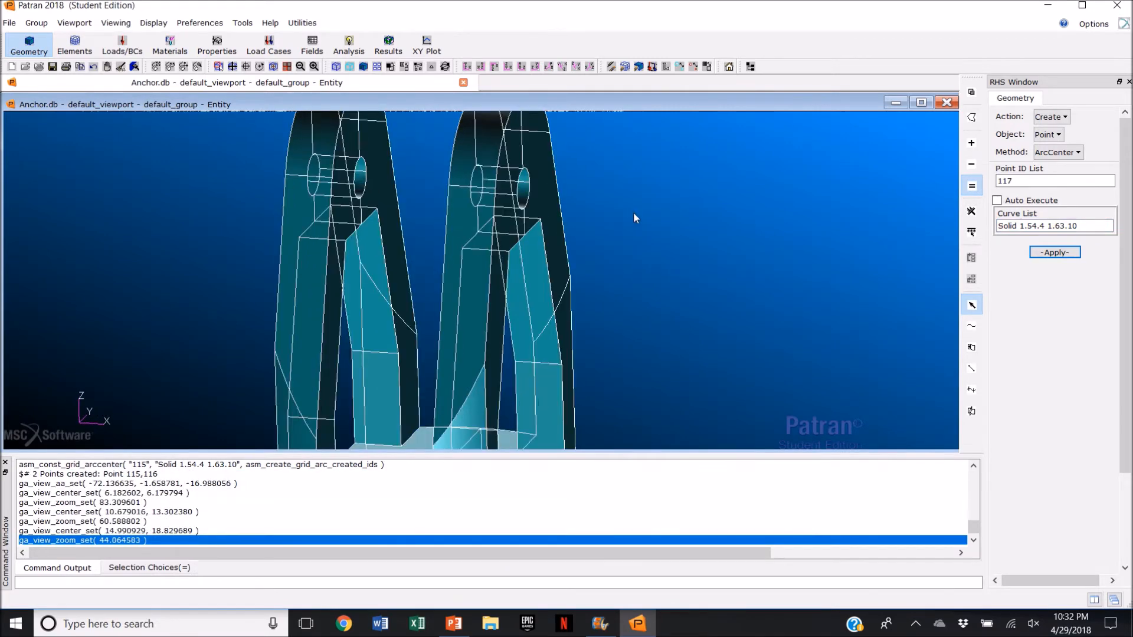
click(336, 66)
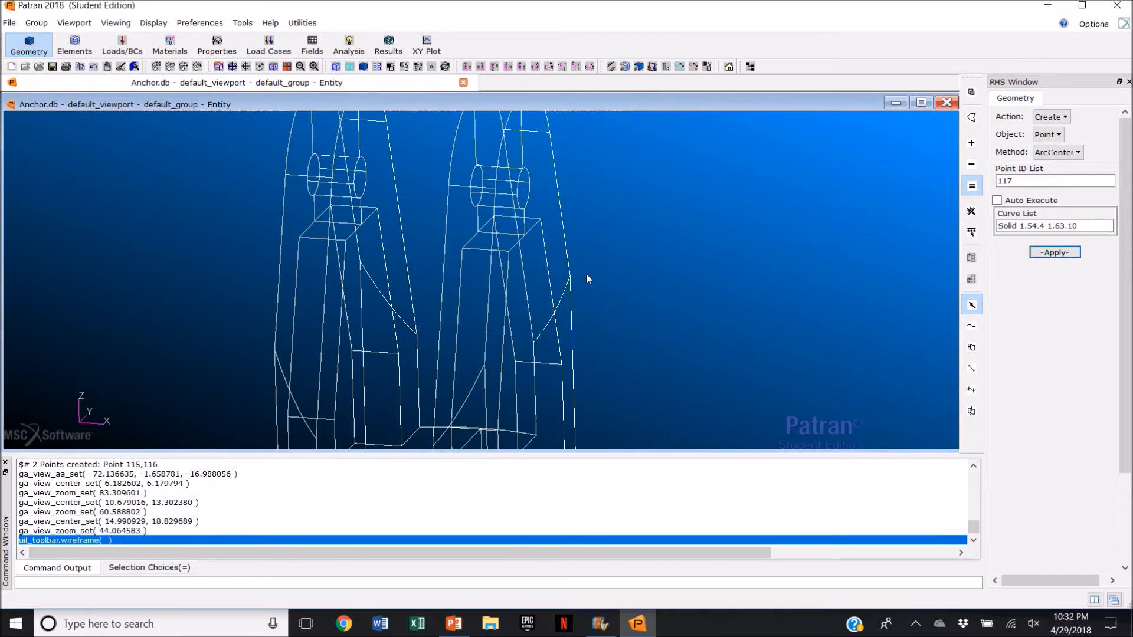
mouse_move(615, 287)
middle_down()
mouse_move(655, 283)
mouse_move(606, 278)
middle_up()
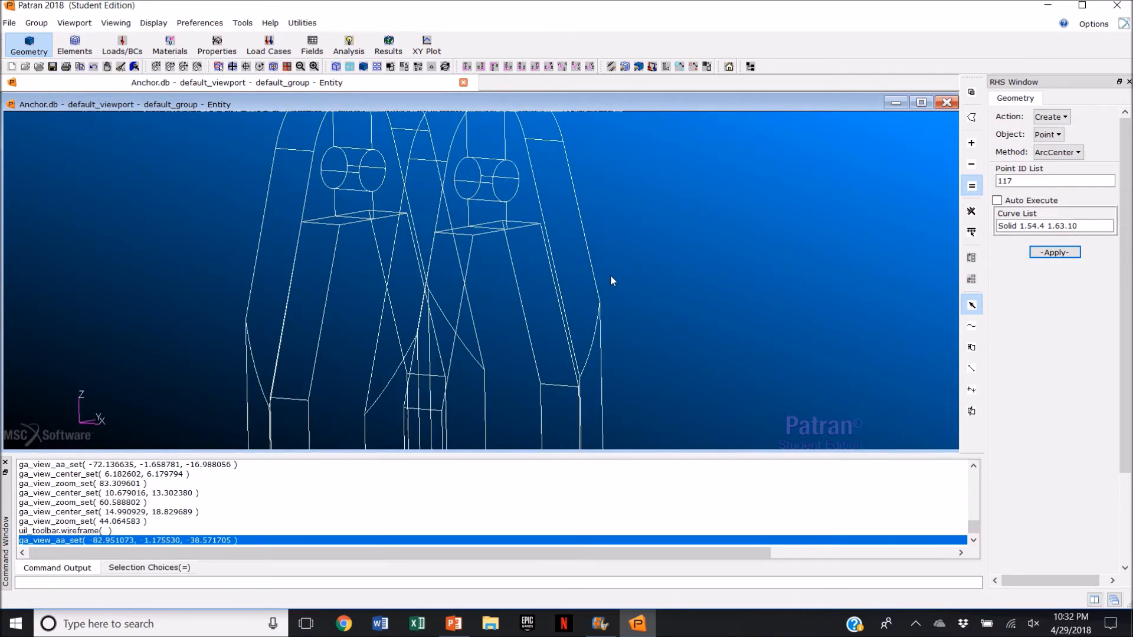
Step: Set up creation of a cylindrical coordinate frame by the 3Point method with Auto Execute off
click(1047, 134)
click(1073, 212)
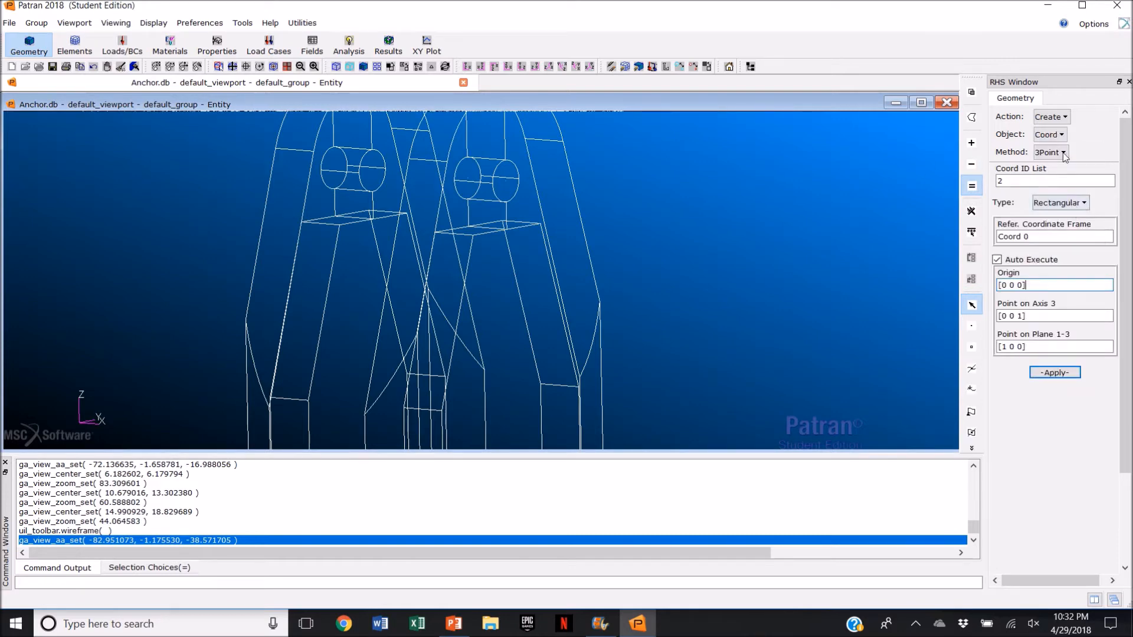
click(1065, 203)
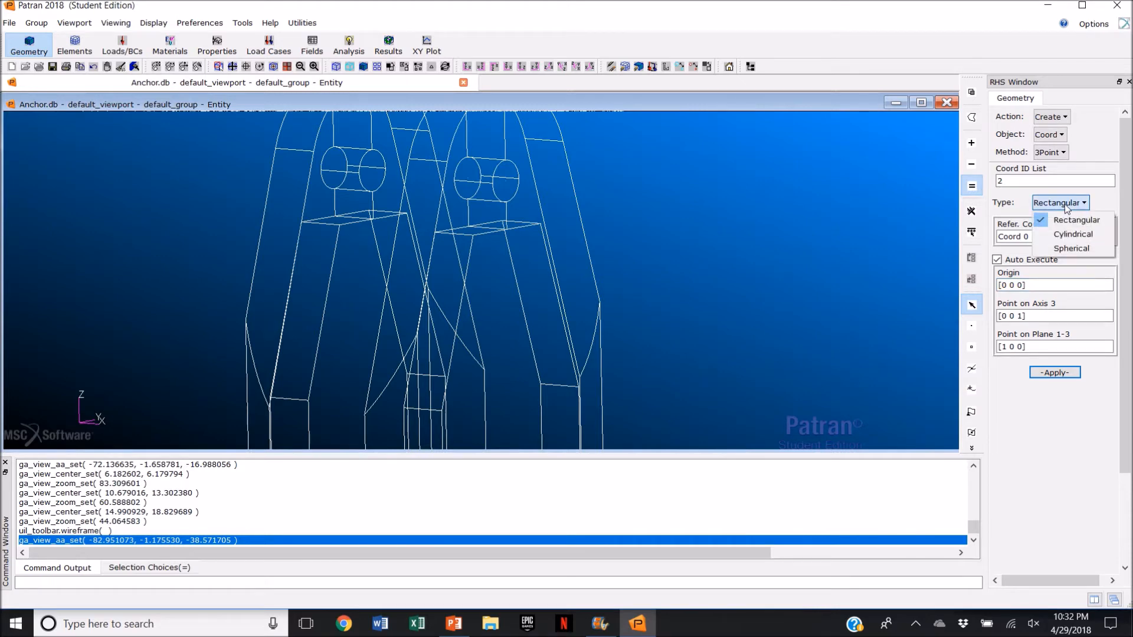
click(1071, 234)
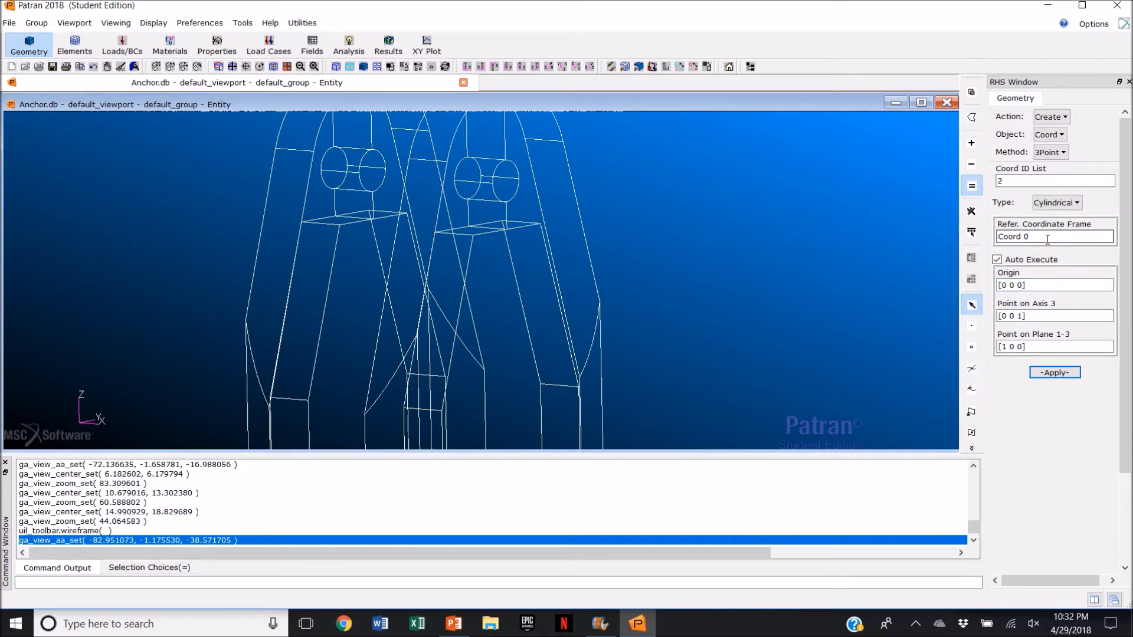
click(997, 260)
Step: Choose pin-hole center Point 116 as the frame's origin and Point 115 as the point on axis 3
drag(1026, 285, 998, 286)
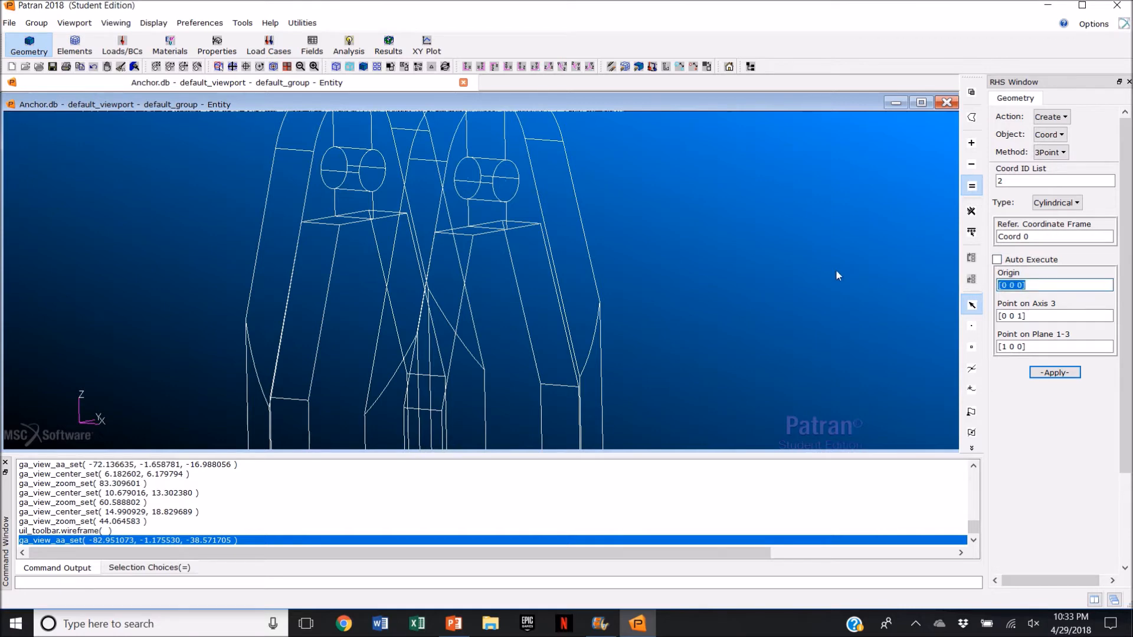
middle_drag(826, 259, 869, 257)
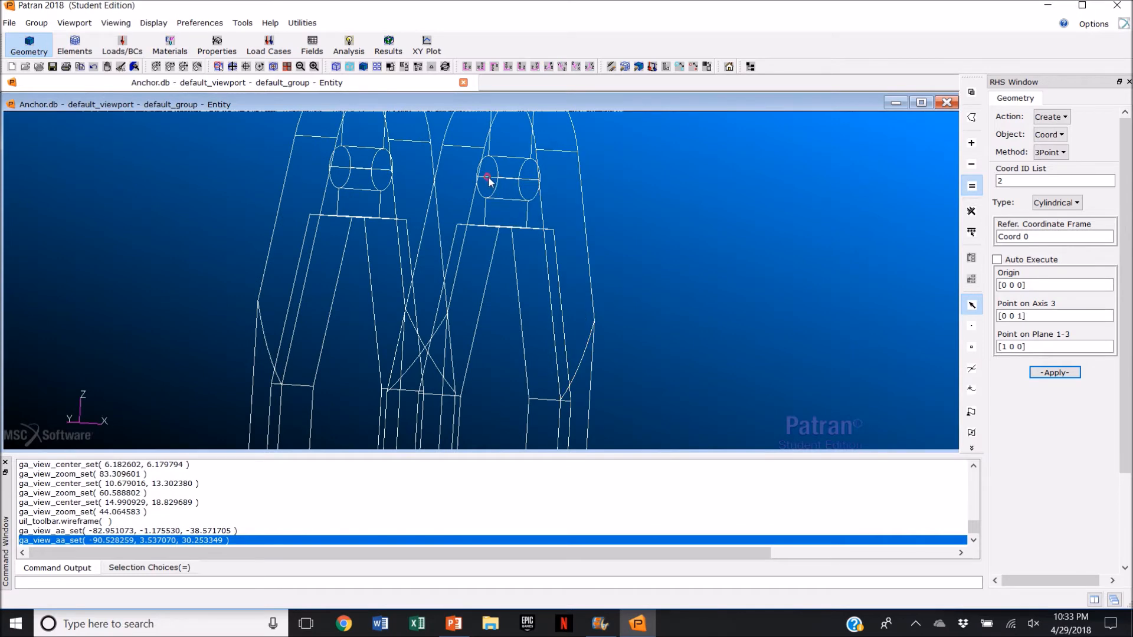
scroll(488, 178, up, 3)
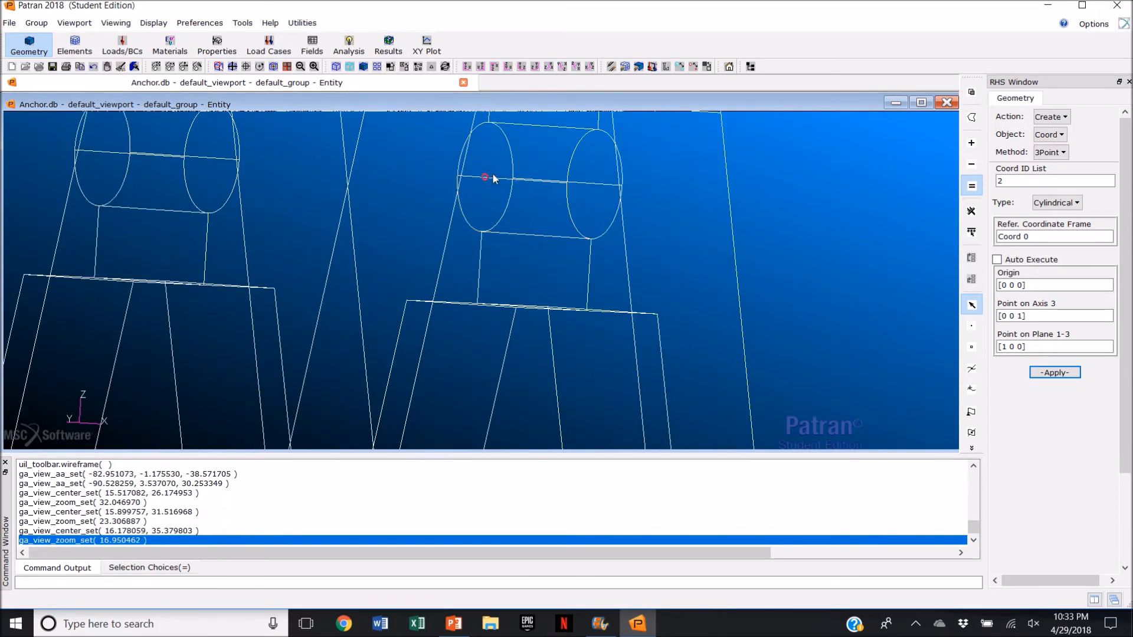
middle_drag(499, 205, 455, 186)
click(454, 165)
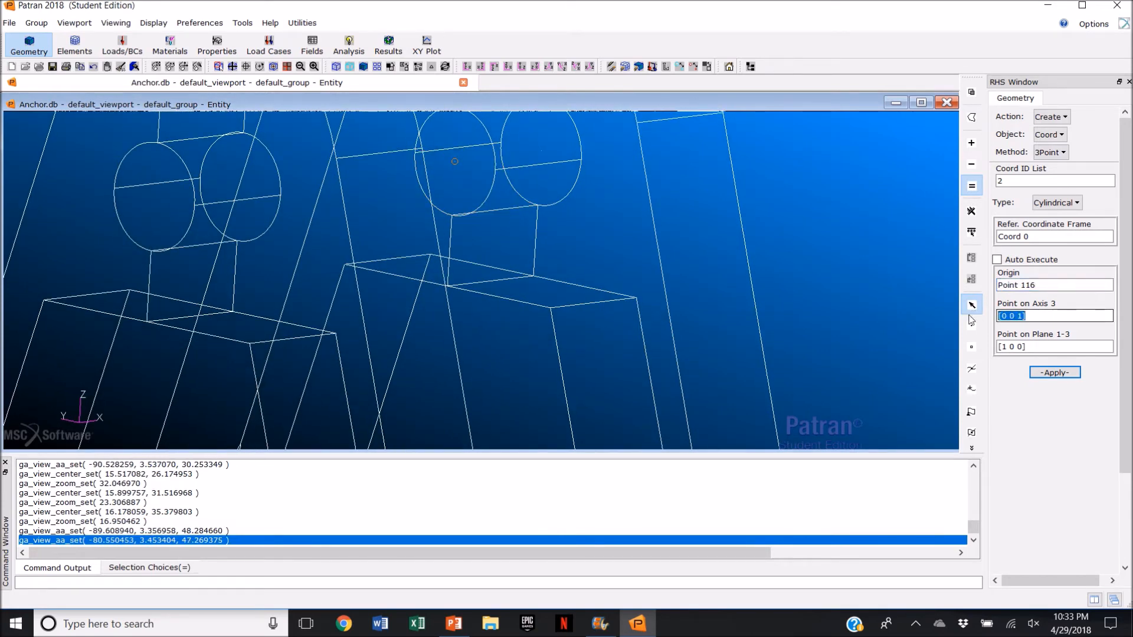
click(541, 151)
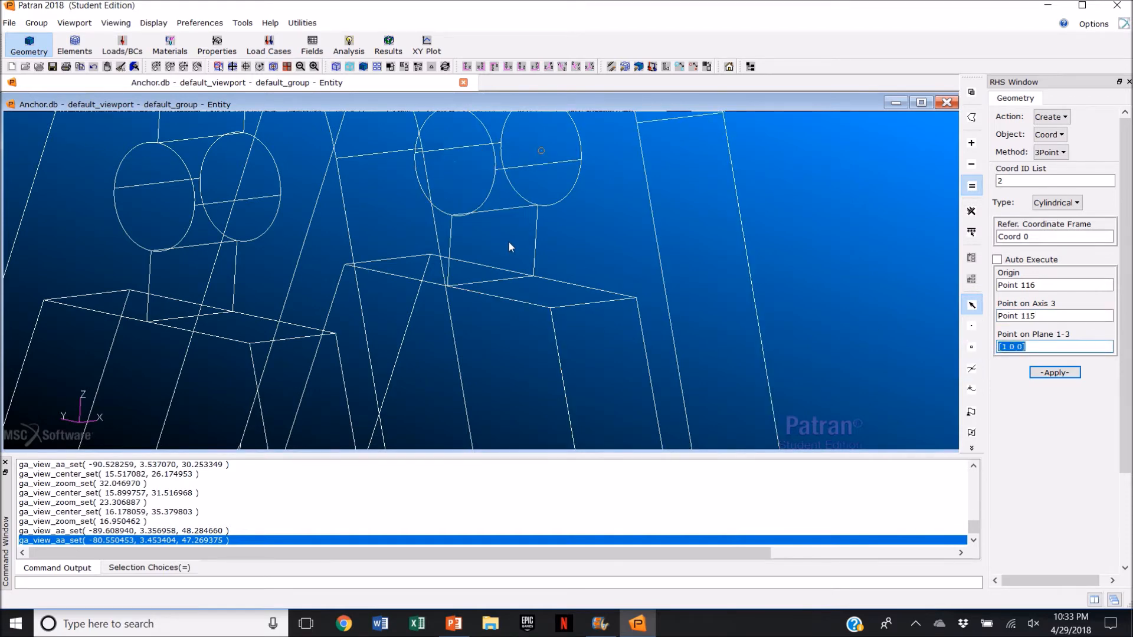
Step: Choose Point 96 on the pin-hole edge as the point on plane 1-3 and create the cylindrical frame
middle_drag(514, 250, 448, 189)
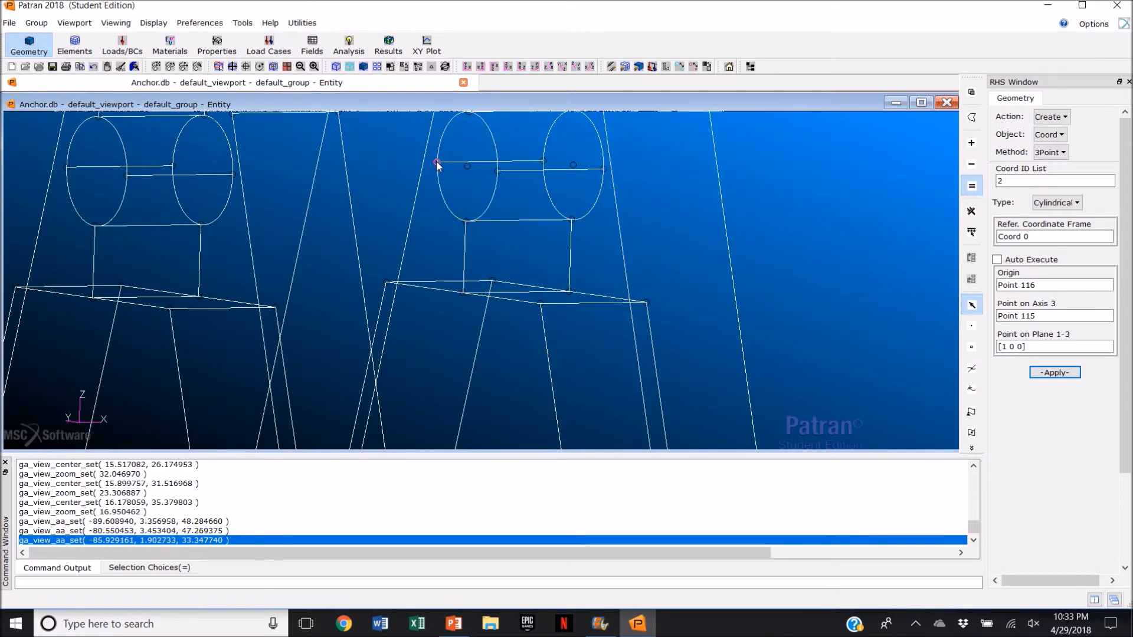
click(437, 161)
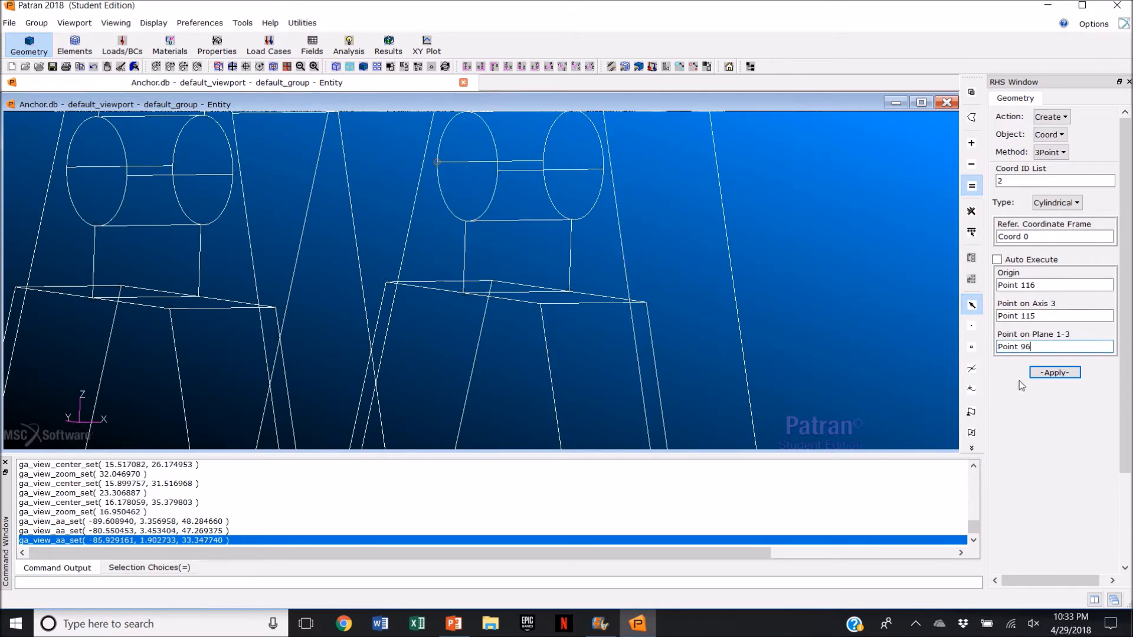
click(1056, 373)
middle_drag(908, 335, 862, 347)
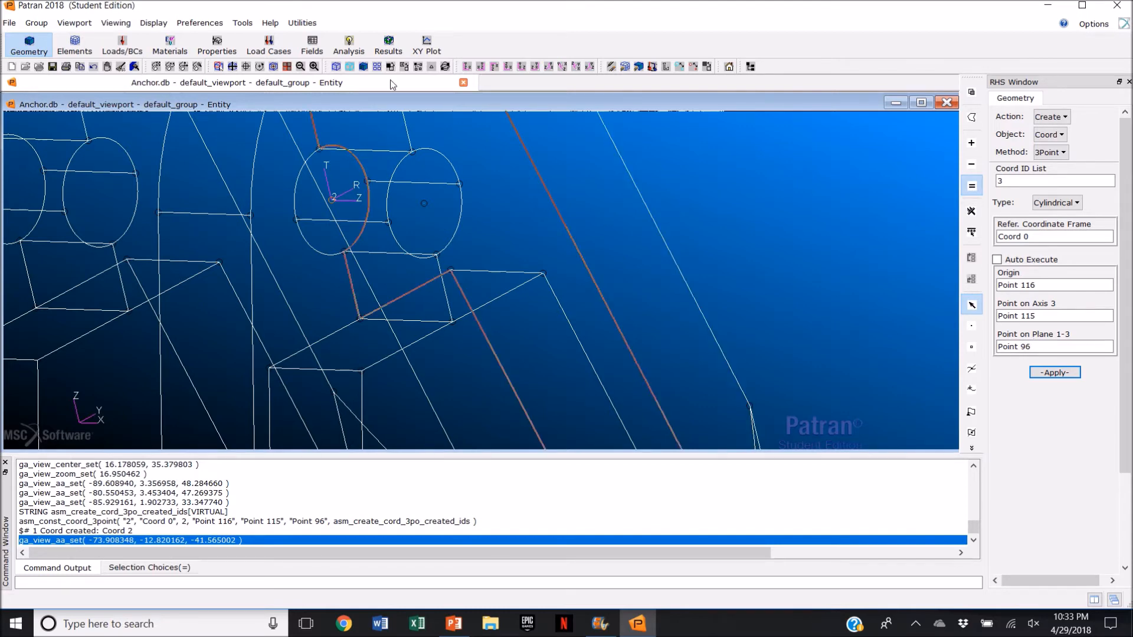
Step: Start a spatial PCL function field named sine_theta and set its coordinate system to Coord 2
click(313, 45)
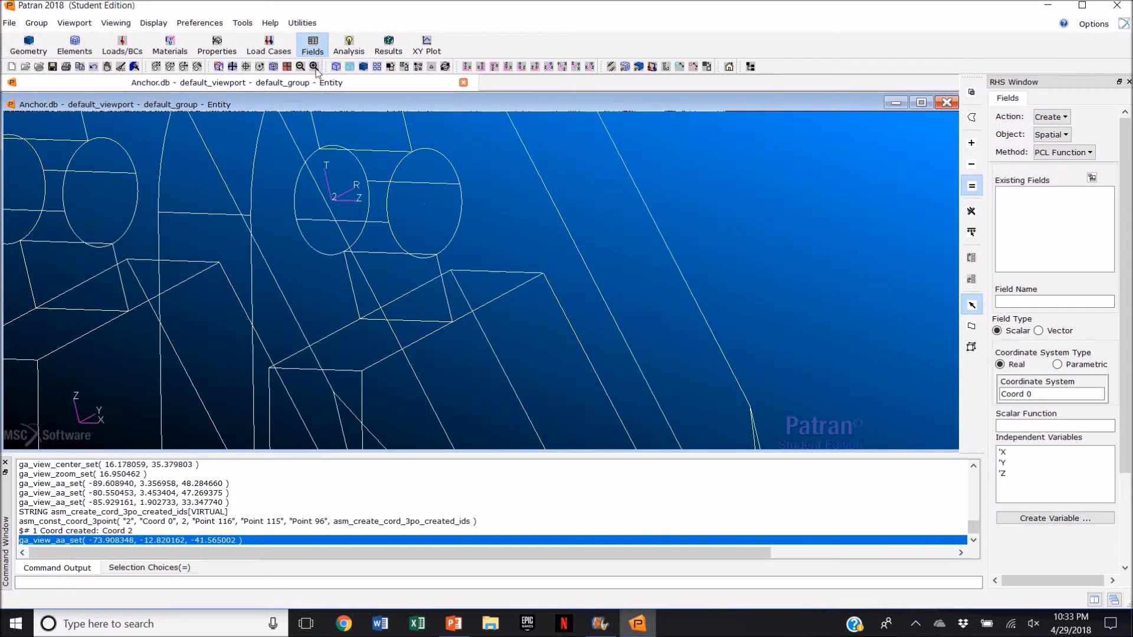
click(232, 66)
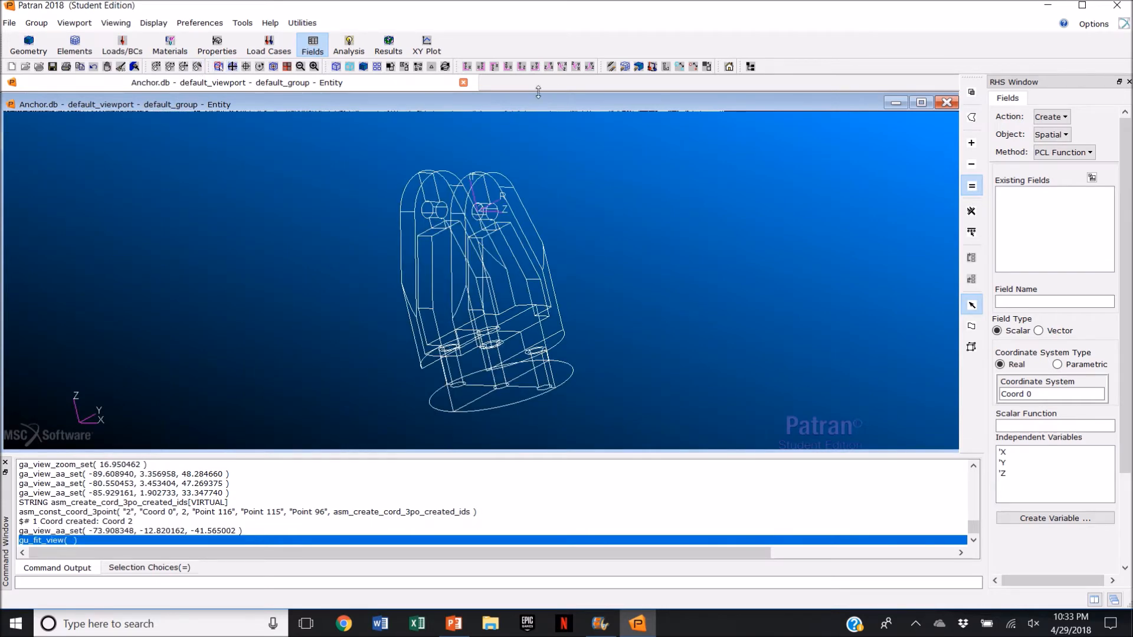
click(588, 66)
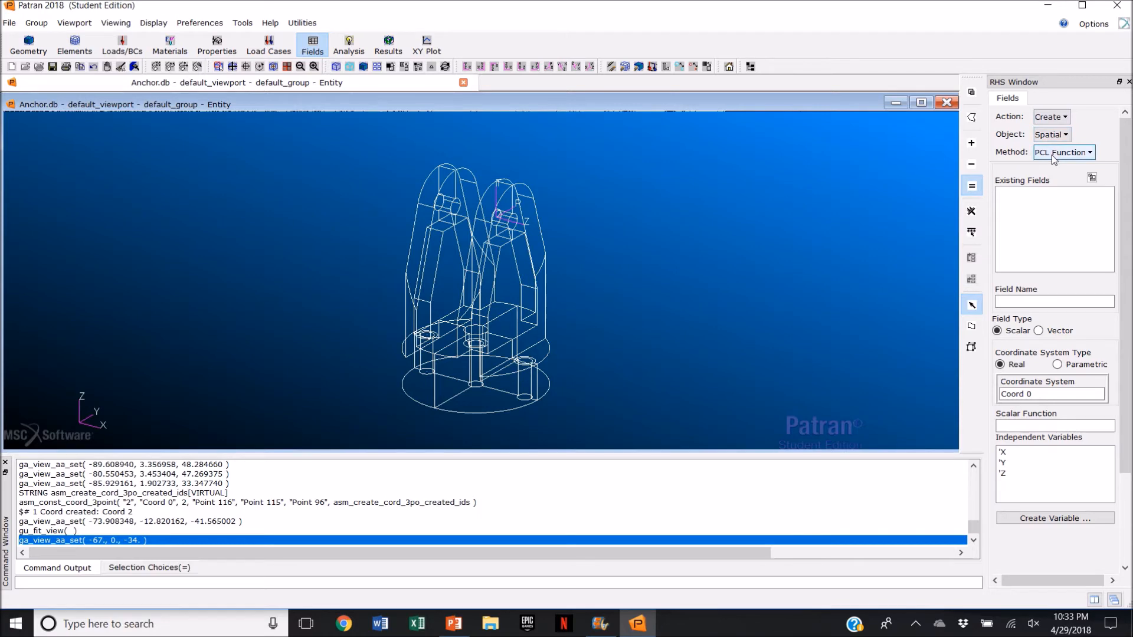
click(1021, 302)
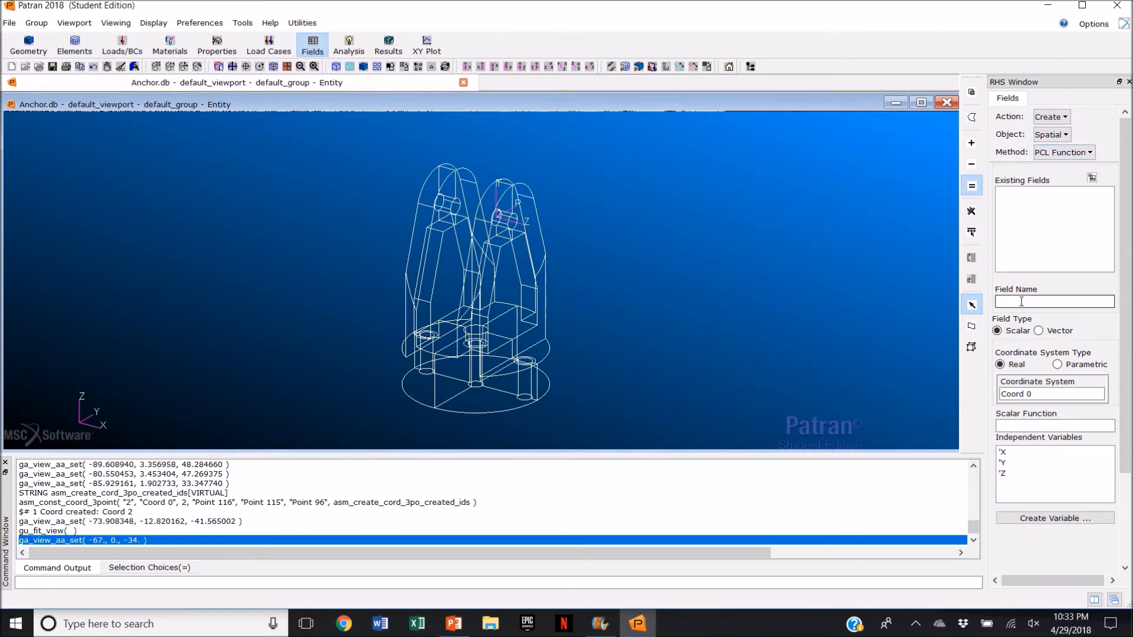
text(sine_theta)
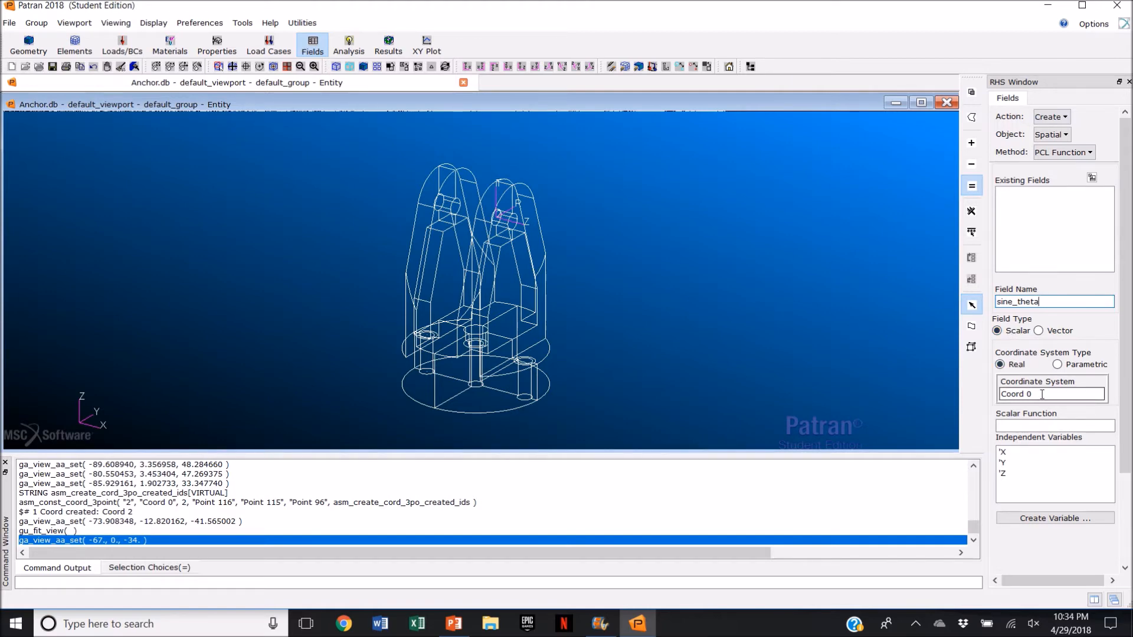
click(1042, 394)
key(BackSpace)
text(2)
Step: Define the scalar function as sinr('T) and create the sine_theta field
click(1048, 426)
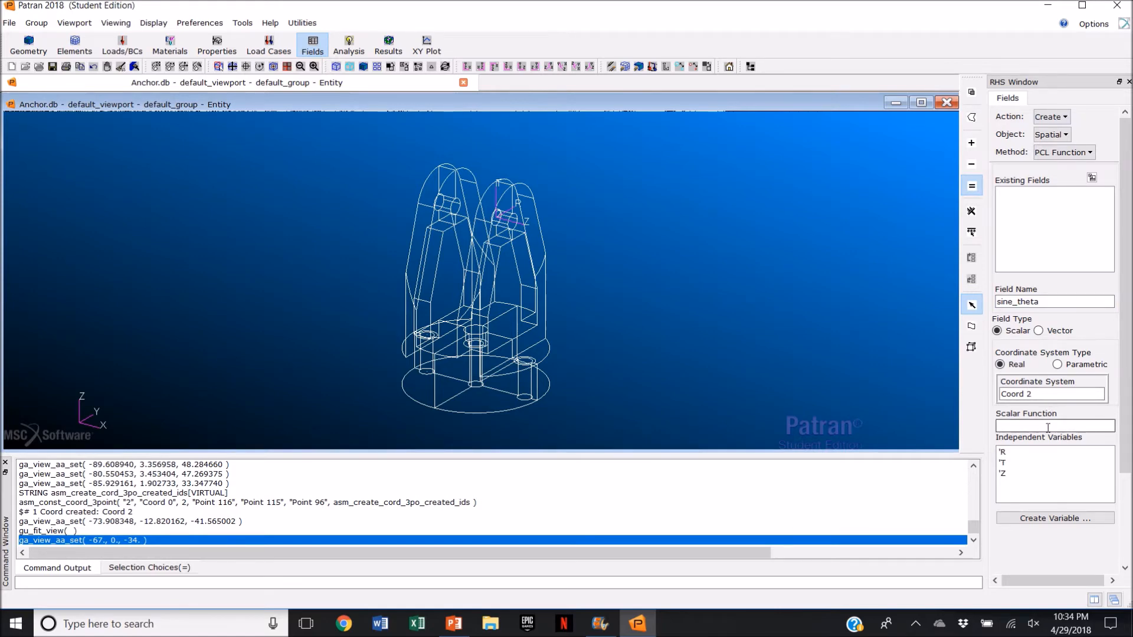
click(1004, 462)
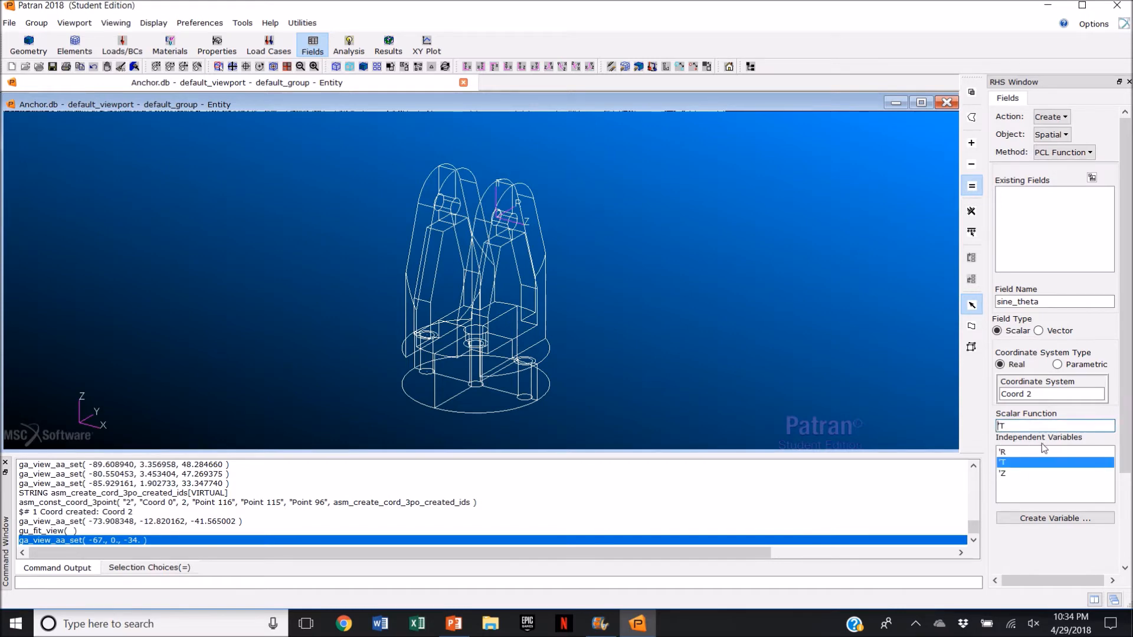
text(sinr()
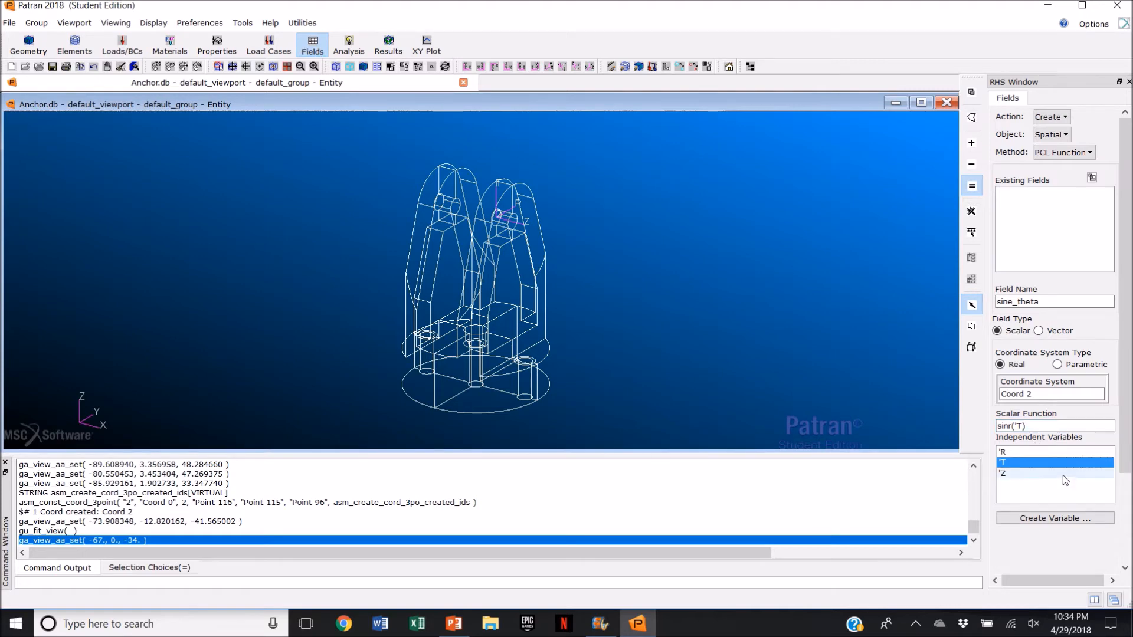
scroll(1130, 406, down, 3)
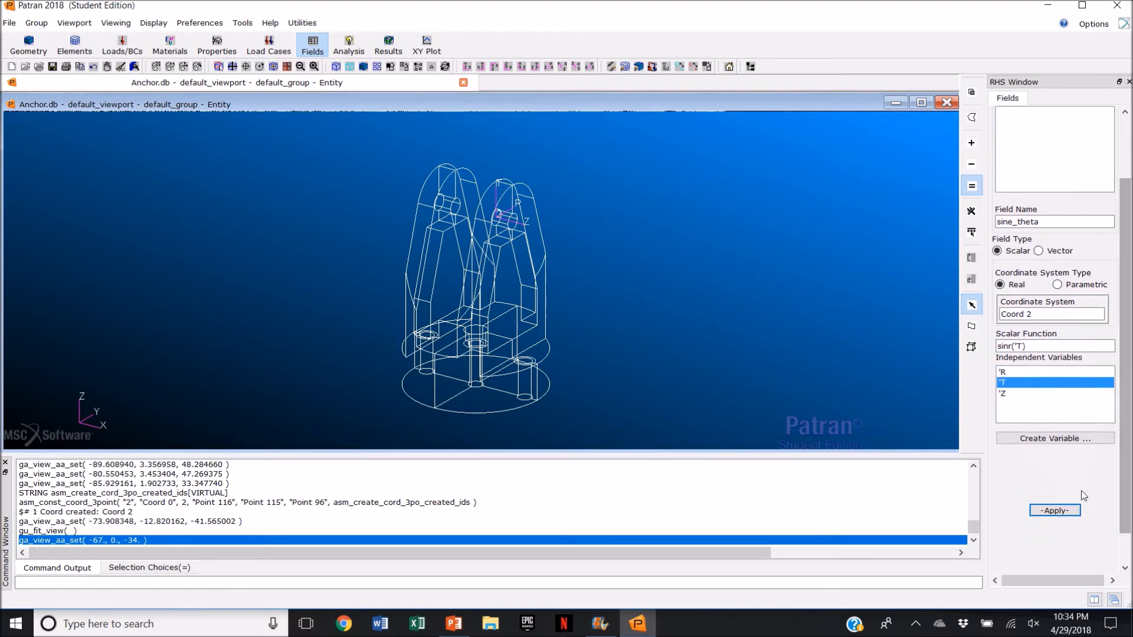
click(1066, 511)
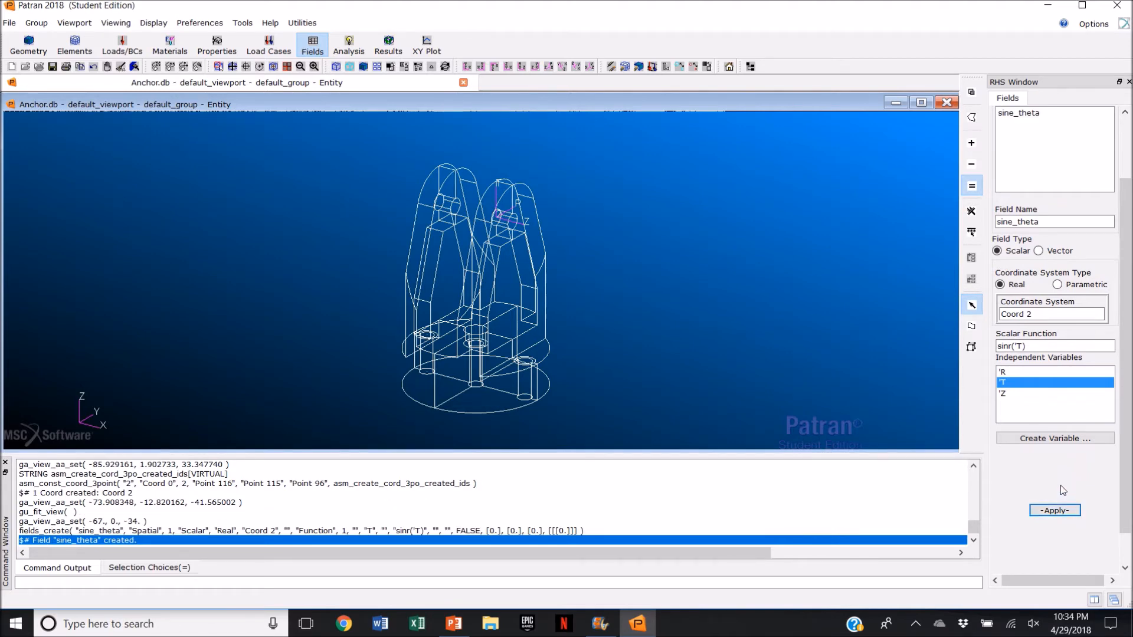
Step: Start a new Element Uniform pressure load set named pressure_load
click(128, 49)
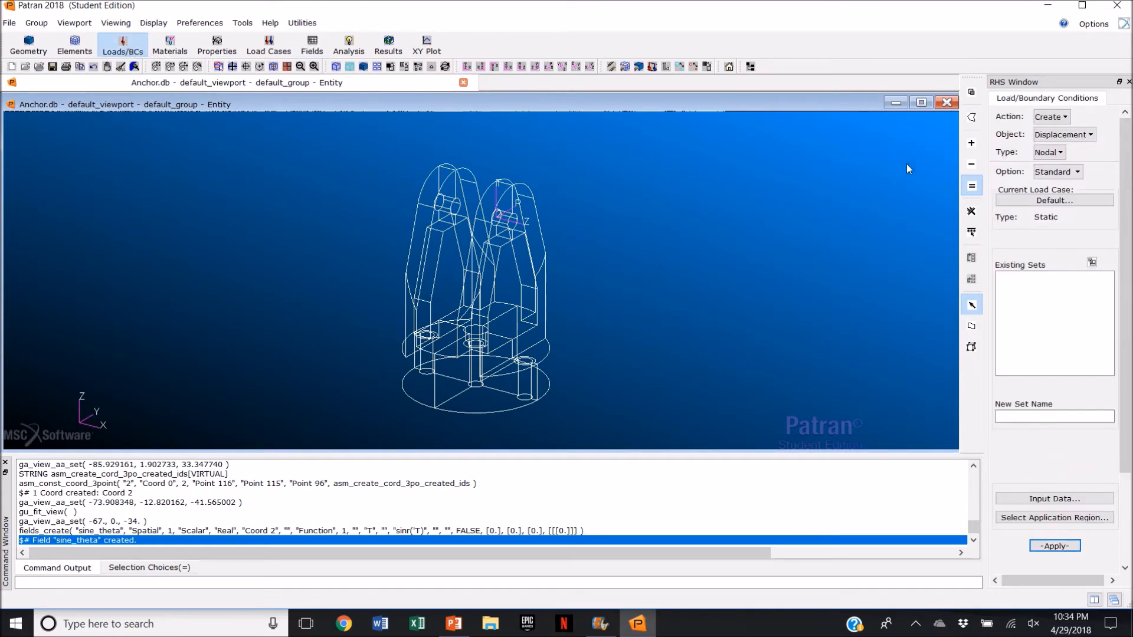
click(1066, 137)
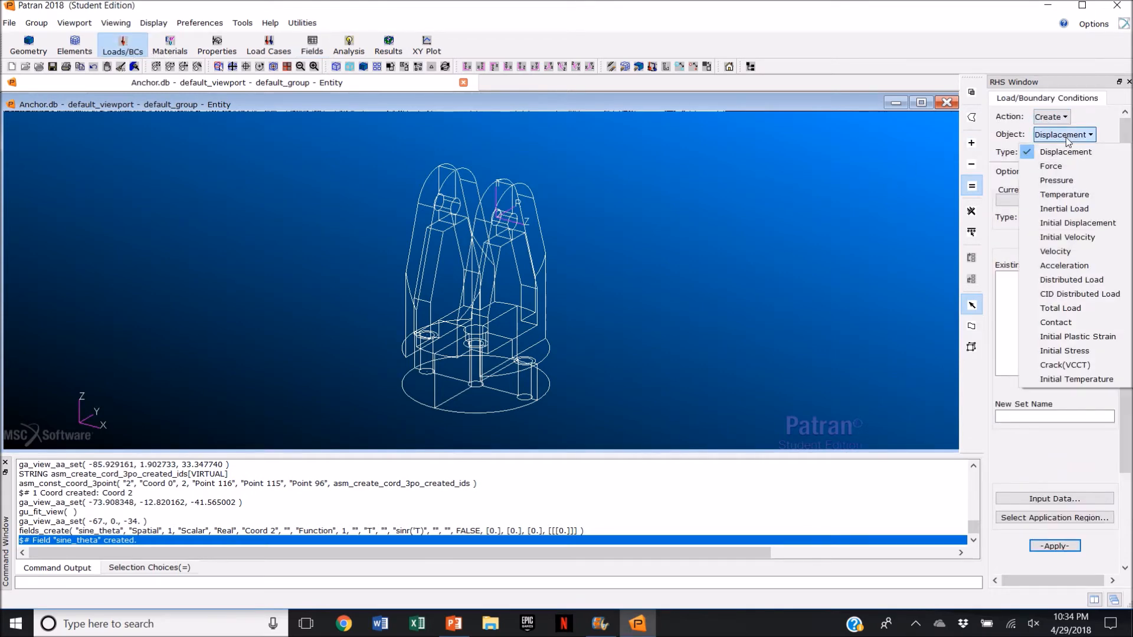
click(1075, 180)
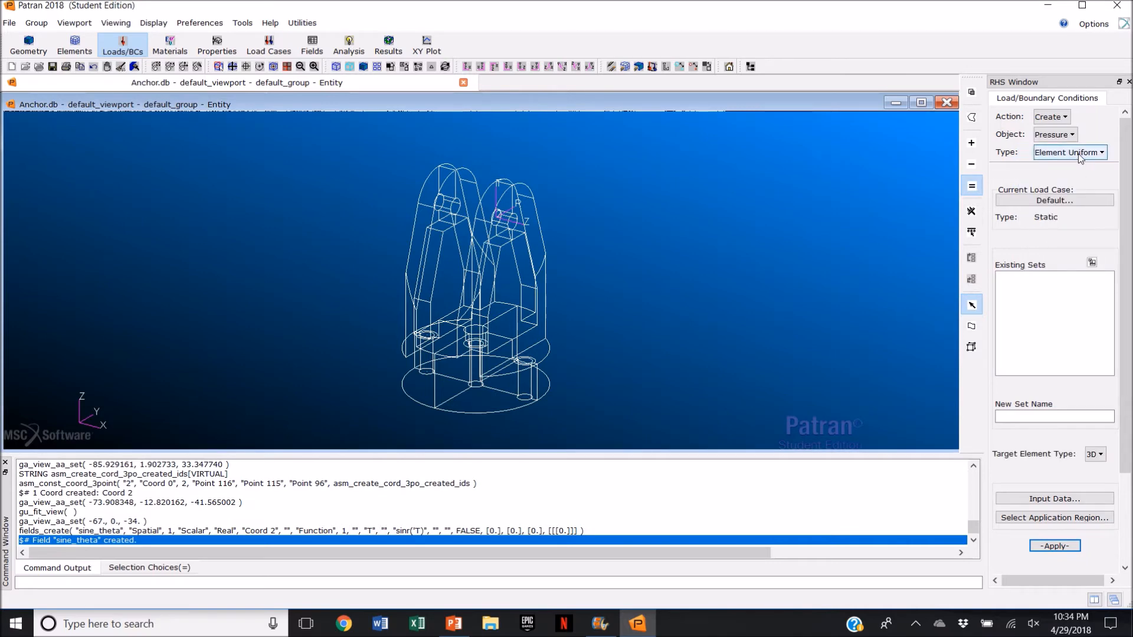
click(1043, 414)
text(pre)
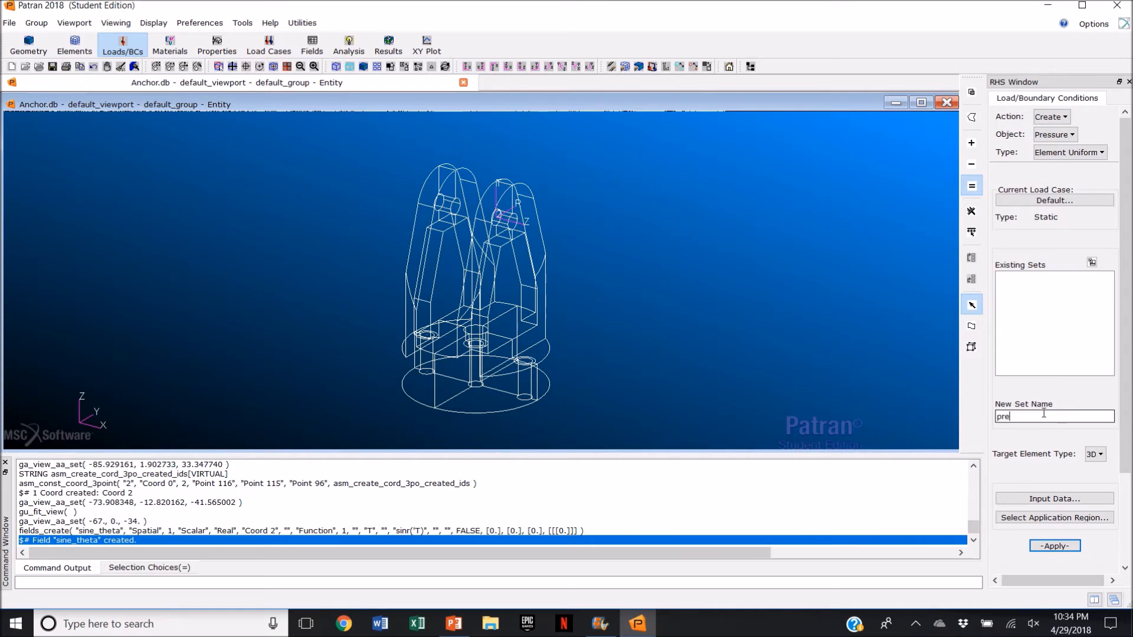
text(ssure/)
text(load)
Step: Set the load's scale factor to 1000 and assign the sine_theta spatial field as its pressure
click(1069, 500)
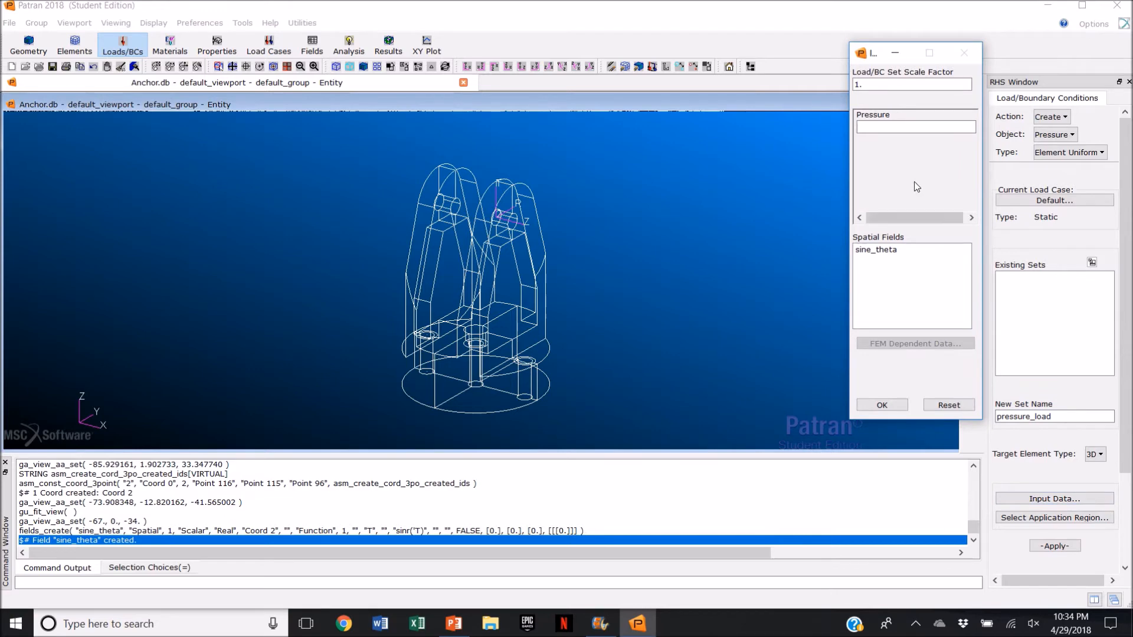
drag(872, 85, 848, 85)
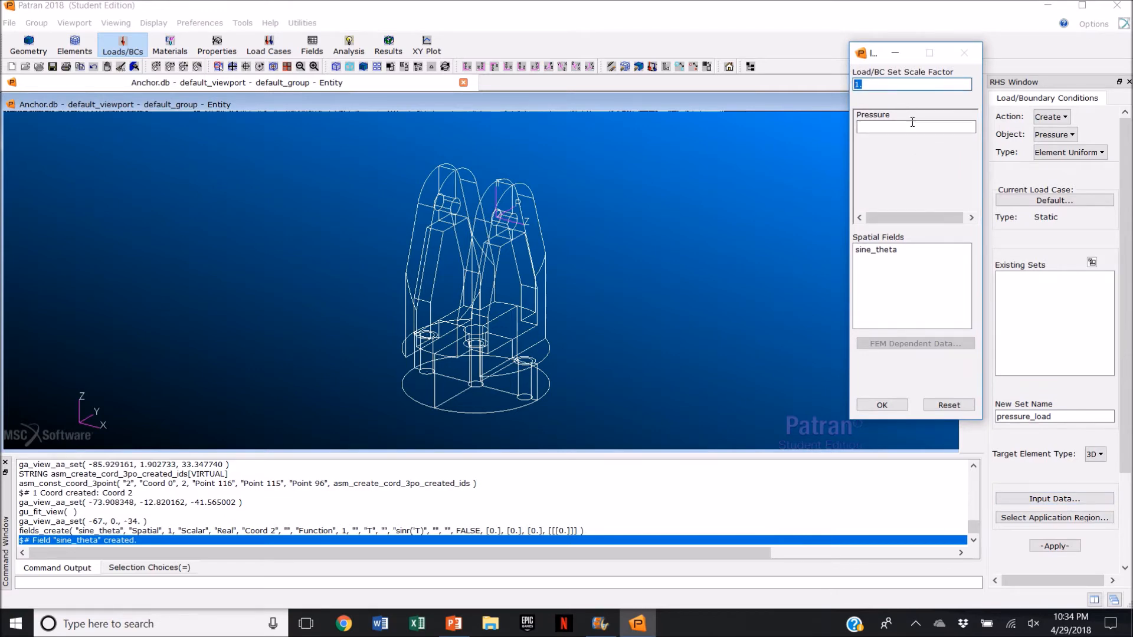
text(1000)
click(912, 126)
click(876, 249)
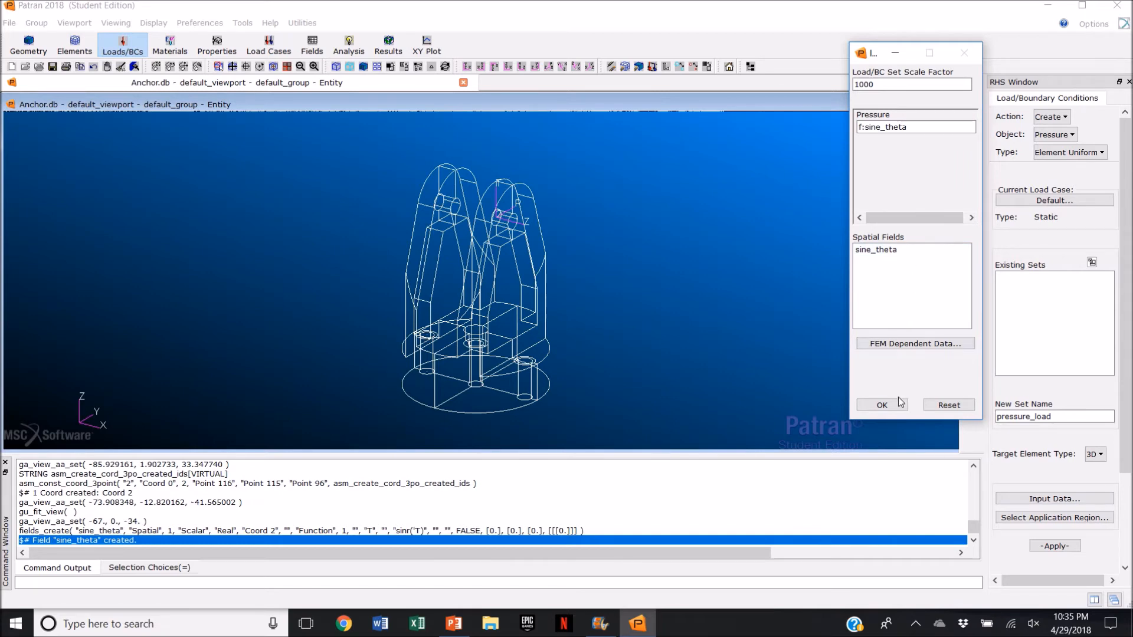
click(881, 405)
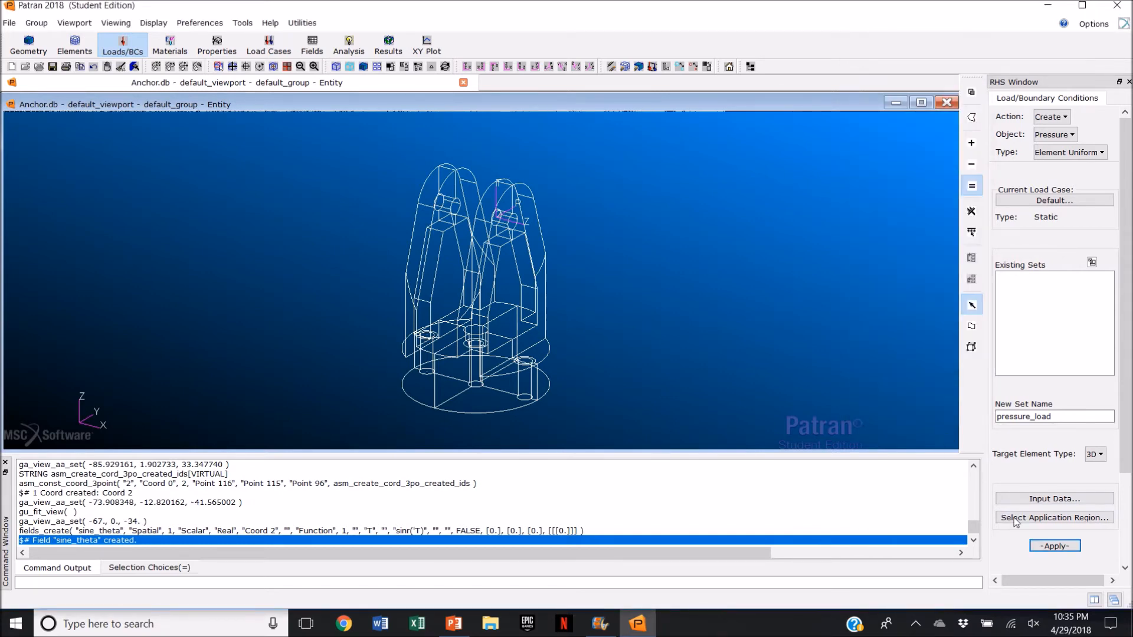
Step: Set the upper half faces of both pin holes, Solid 1.54, 1.72, 1.18 and 1.36, as the pressure load's application region
click(1046, 518)
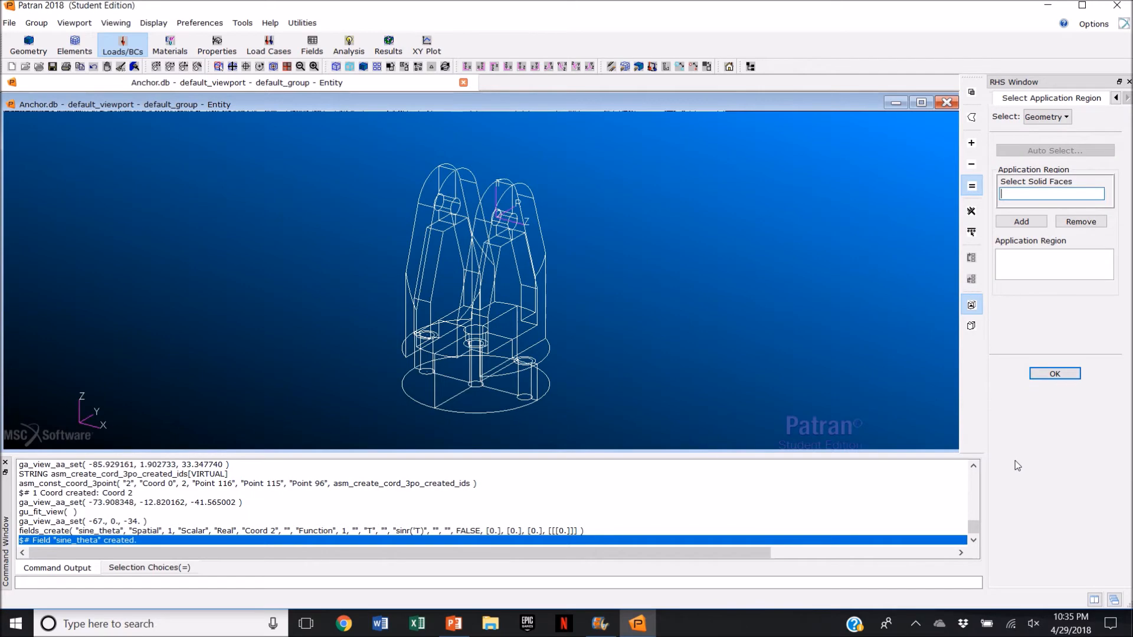
middle_drag(641, 266, 632, 253)
scroll(512, 216, up, 3)
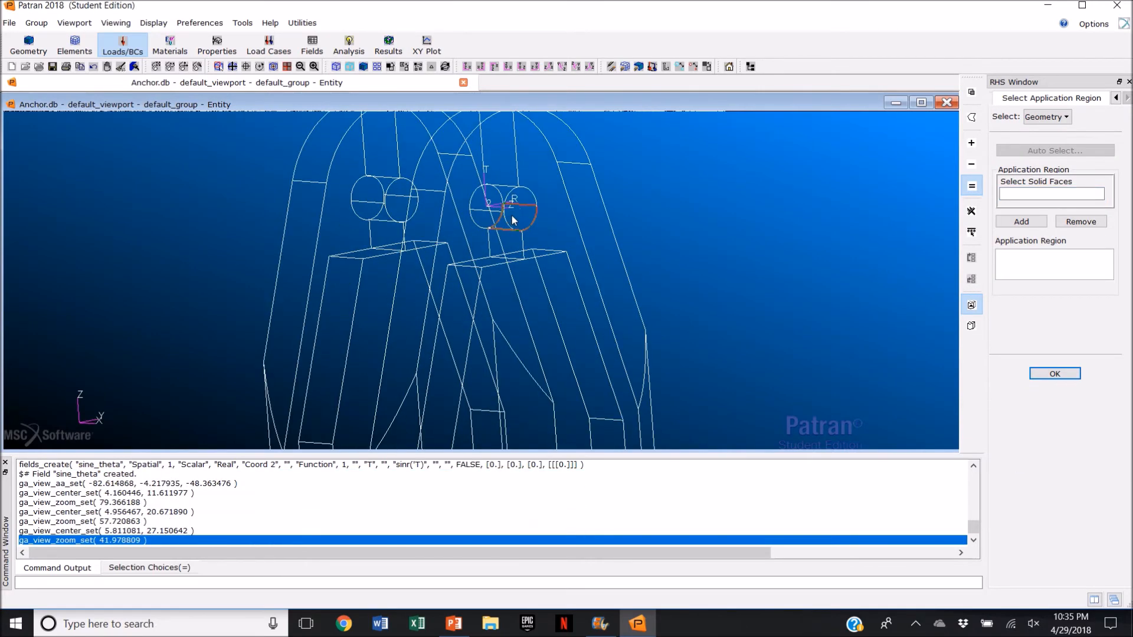
scroll(512, 216, up, 2)
click(1032, 193)
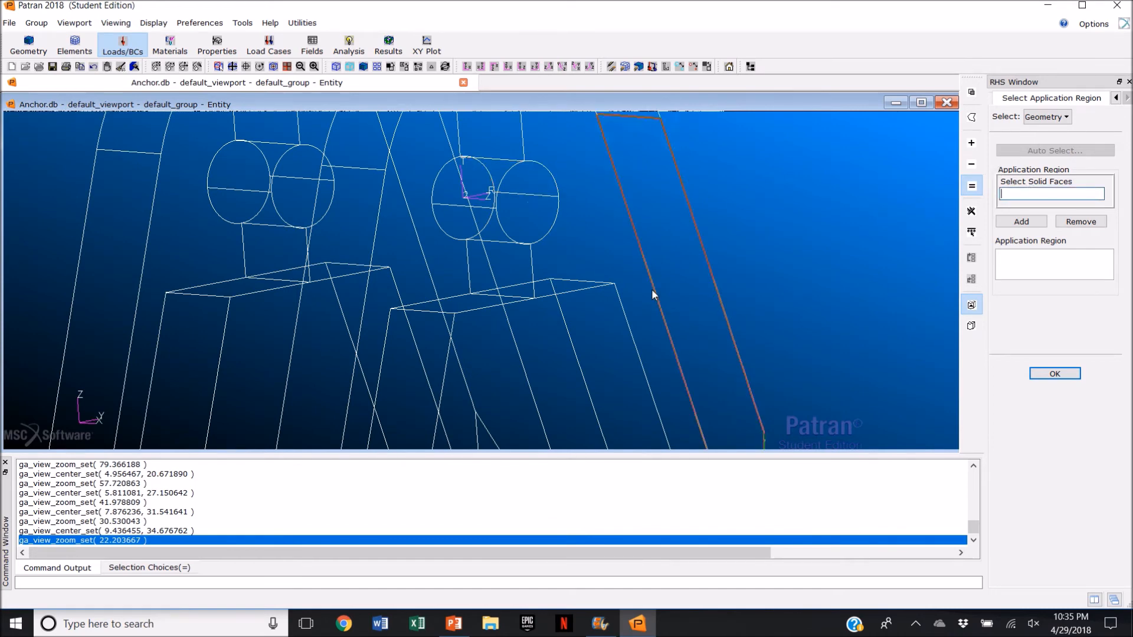
click(535, 175)
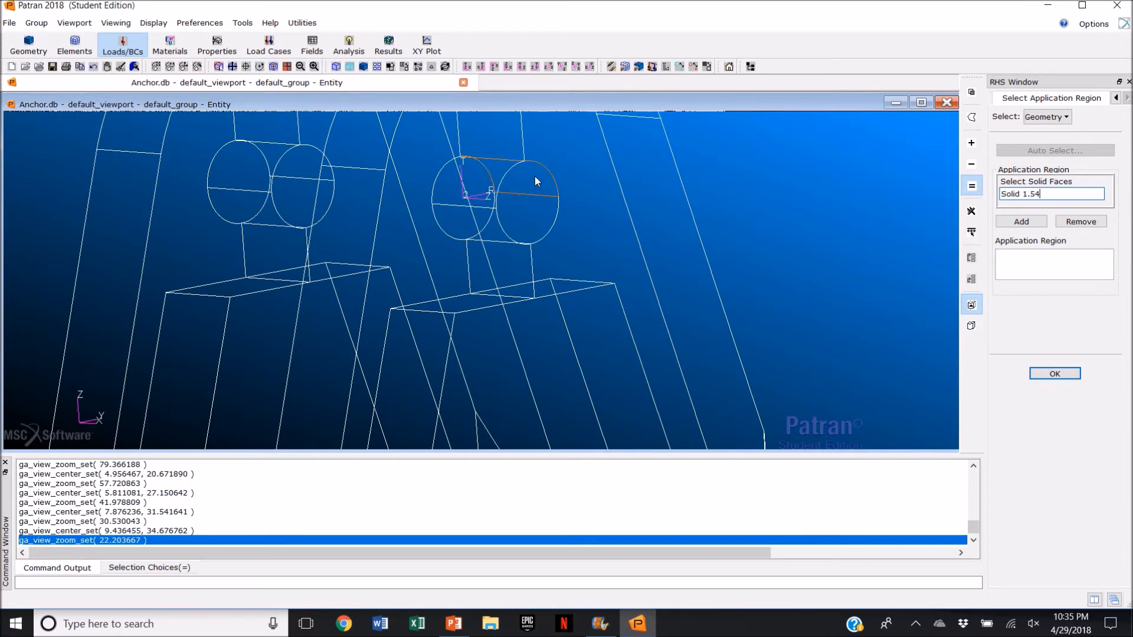
click(463, 191)
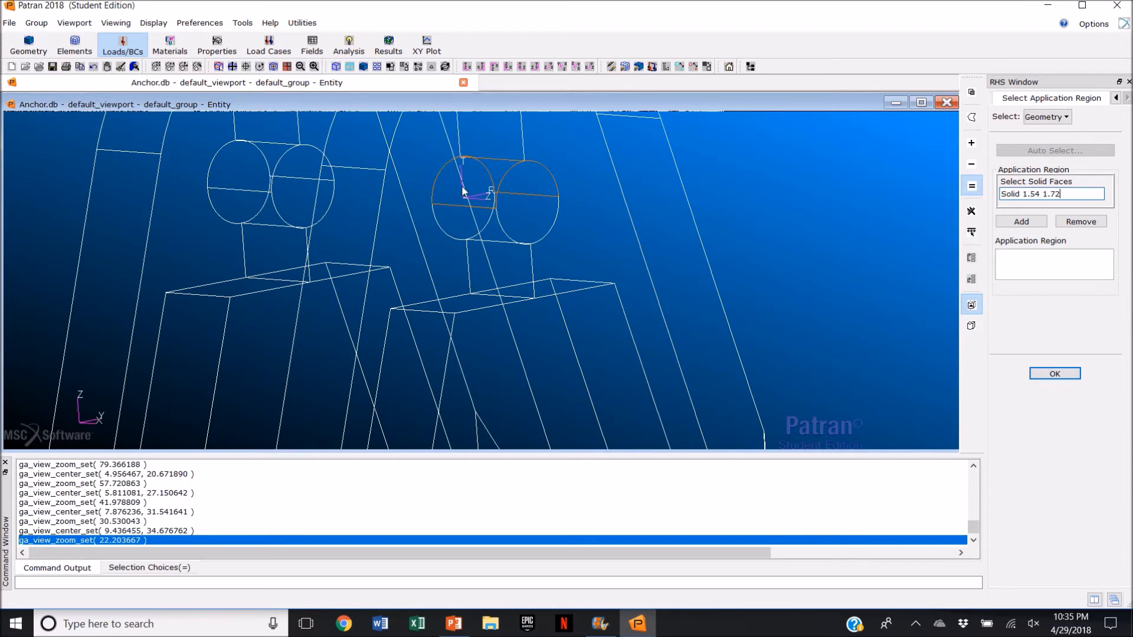
click(260, 170)
click(260, 170)
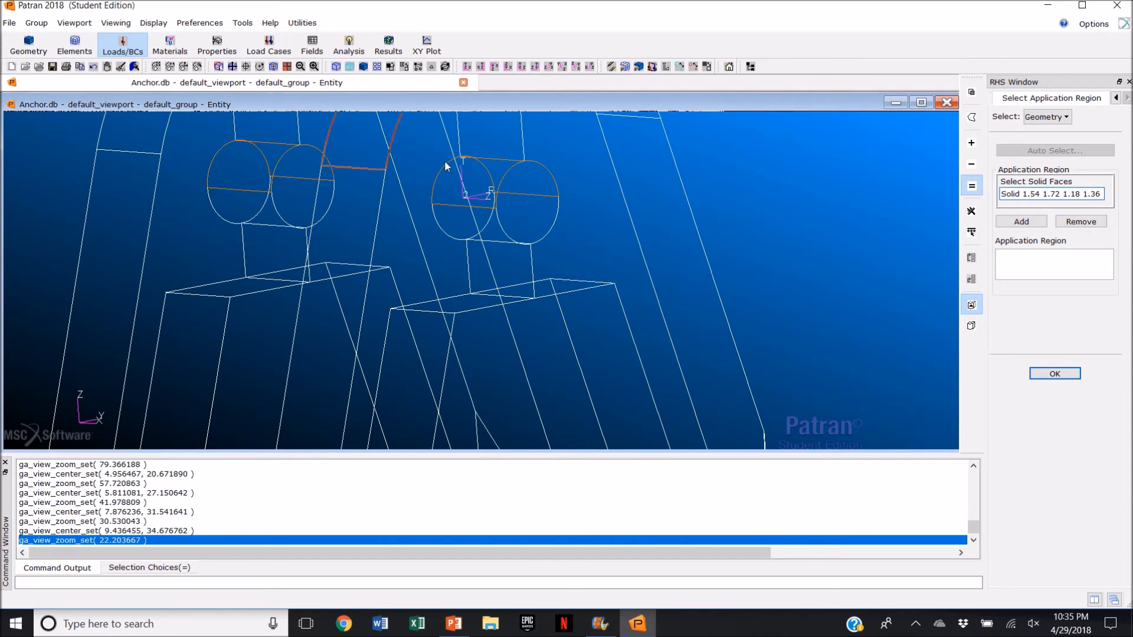
click(1022, 222)
click(1055, 374)
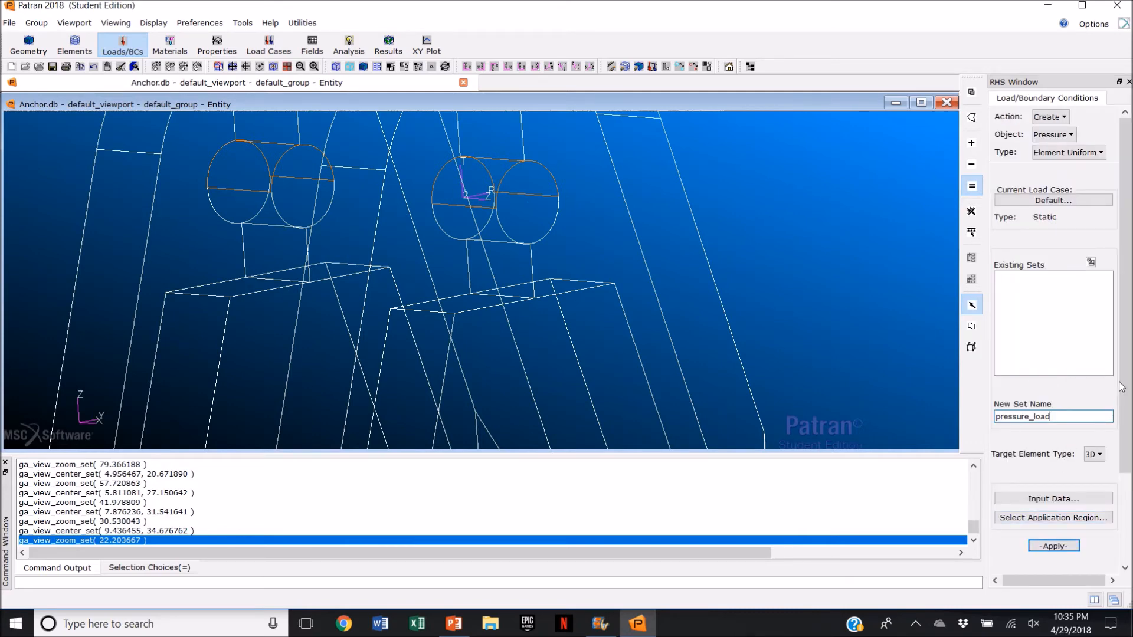
Step: Create the pressure_load set and inspect its pressure arrows on the pin holes
scroll(1122, 397, down, 3)
click(1054, 446)
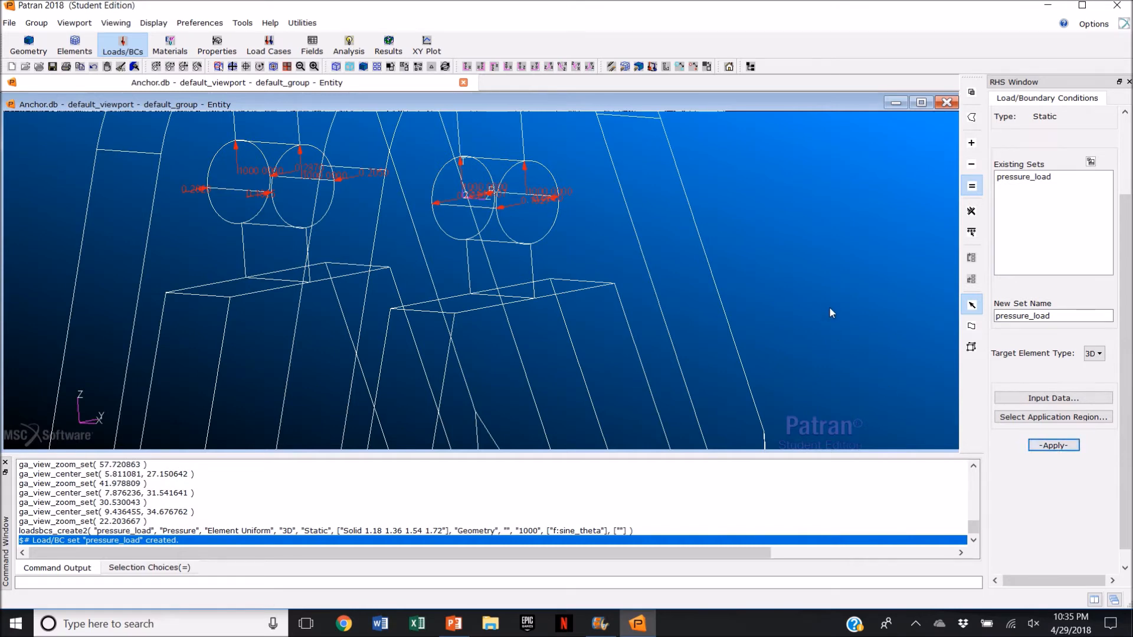
click(579, 69)
click(234, 67)
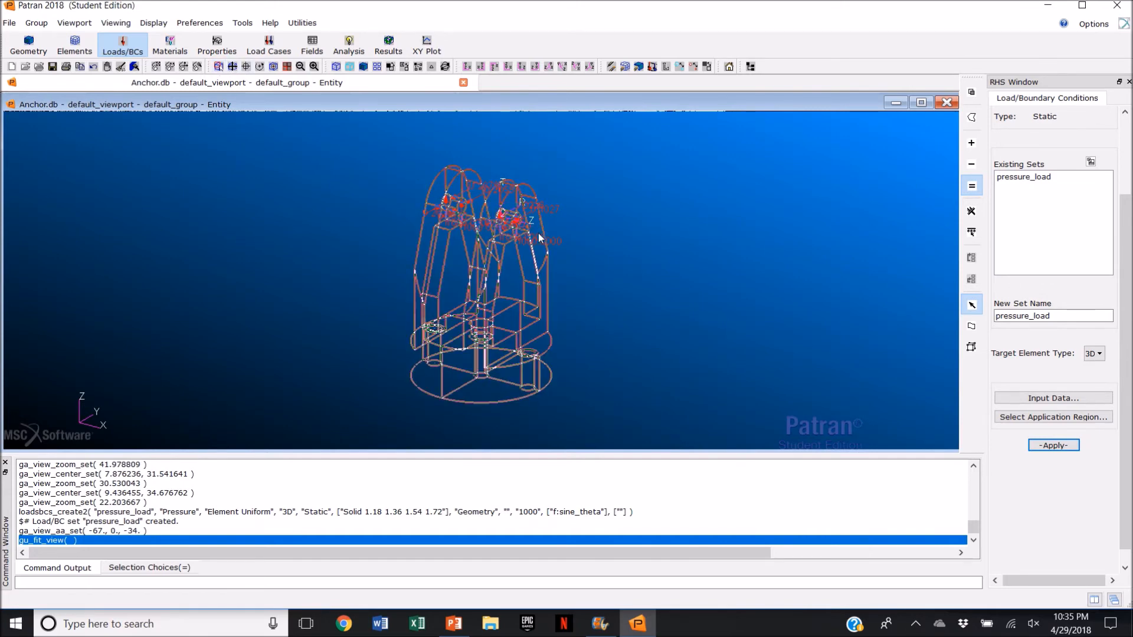
scroll(539, 238, up, 3)
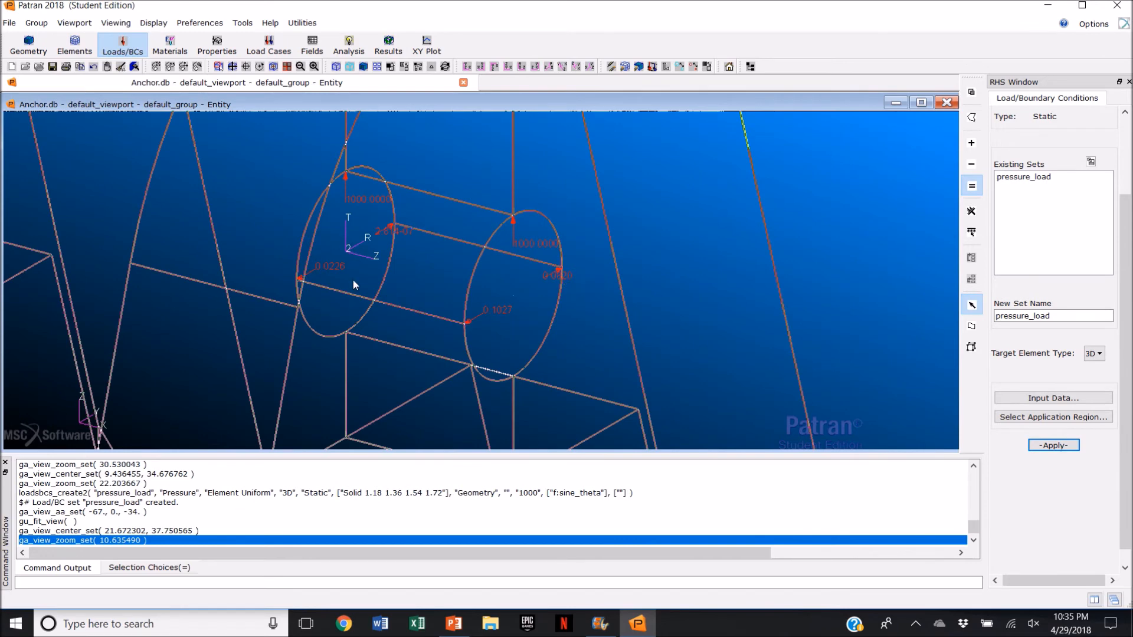
click(233, 68)
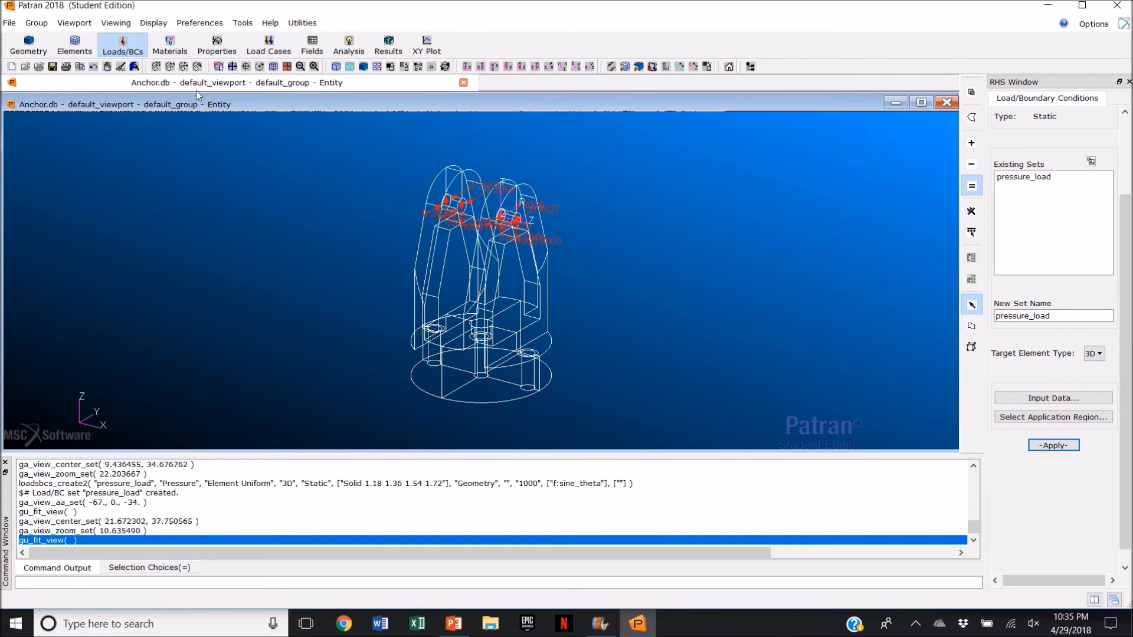
Step: Start a new standard nodal displacement set named fix_at_washers
click(120, 47)
click(120, 47)
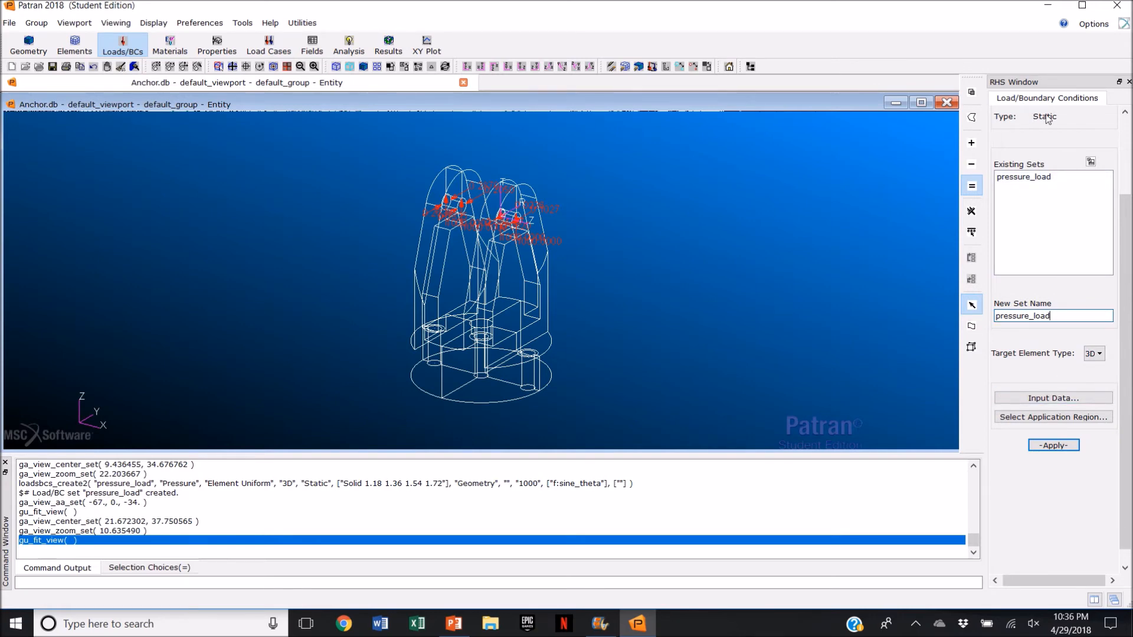
scroll(1071, 127, up, 3)
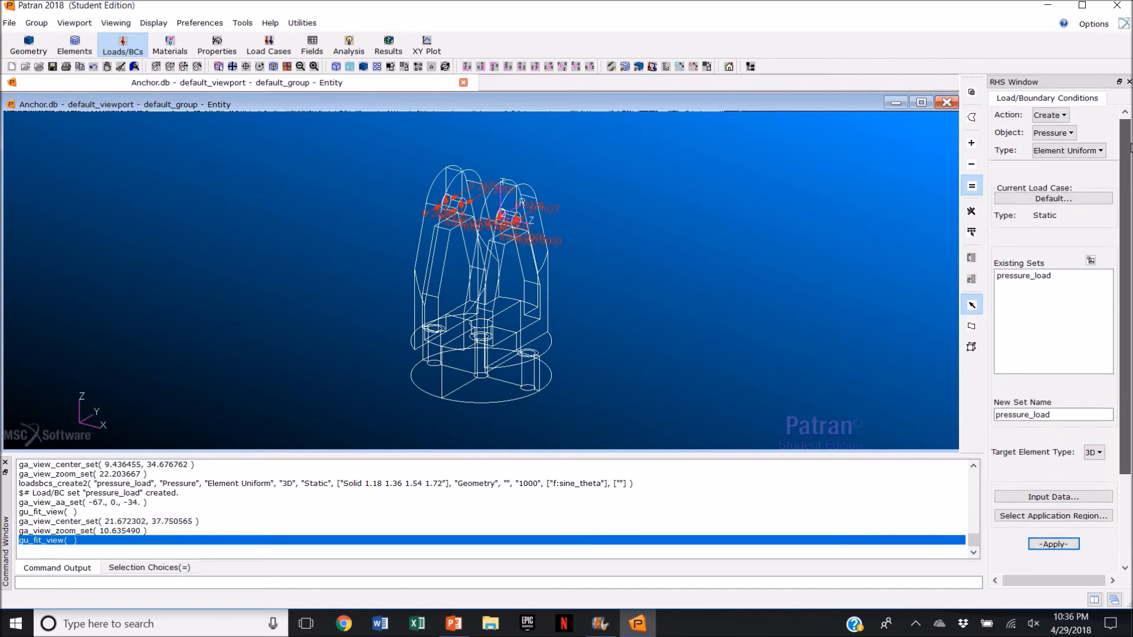
click(1072, 134)
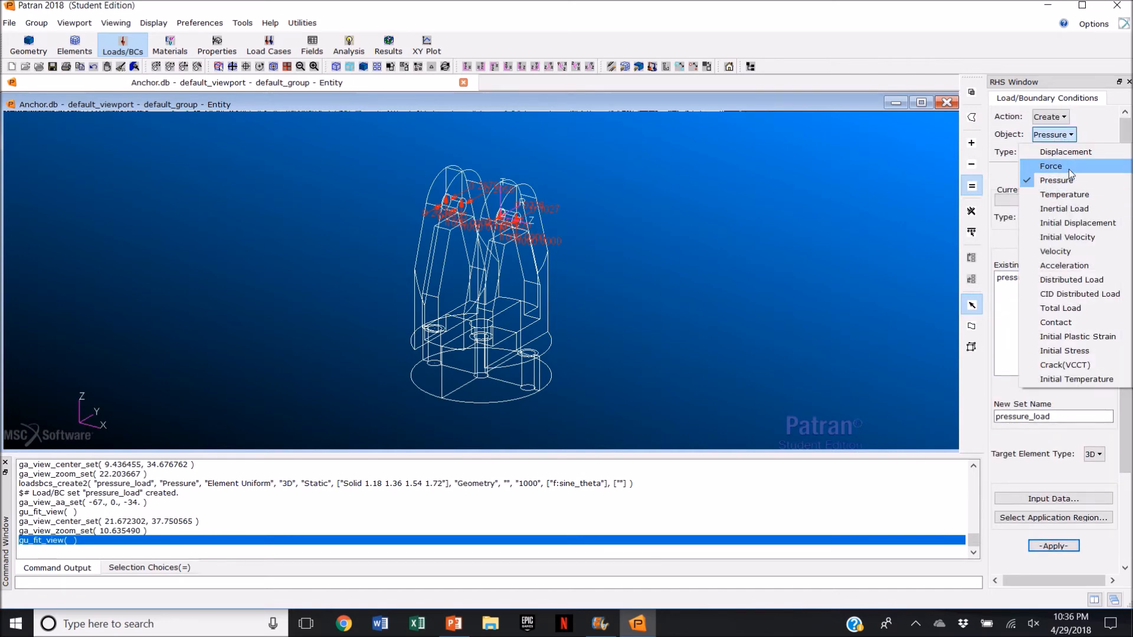
click(1075, 153)
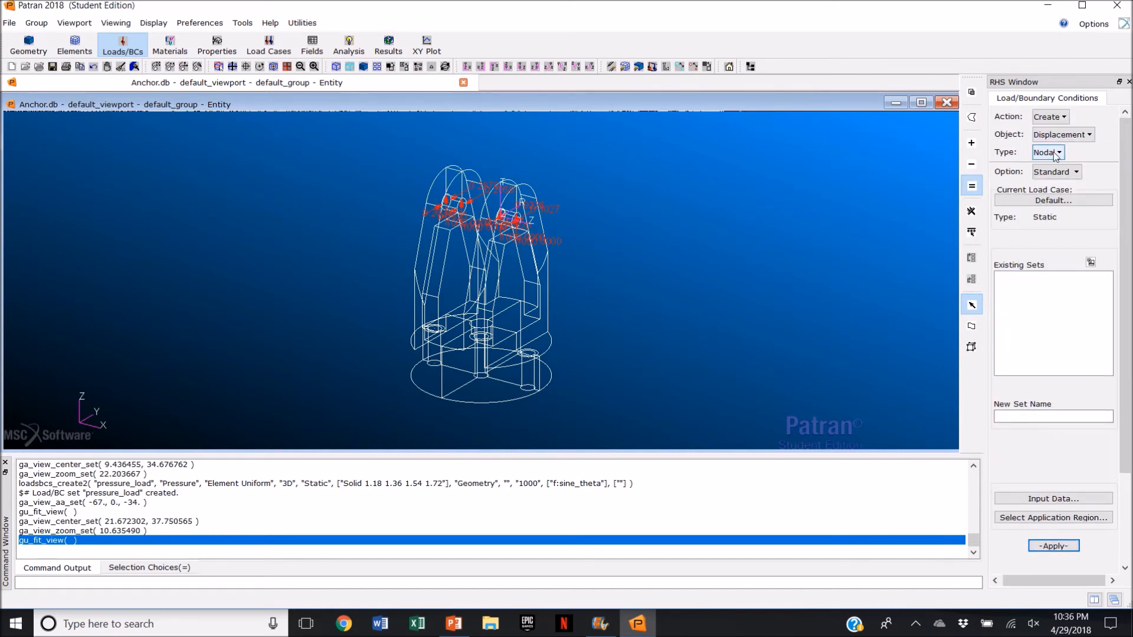
click(1053, 416)
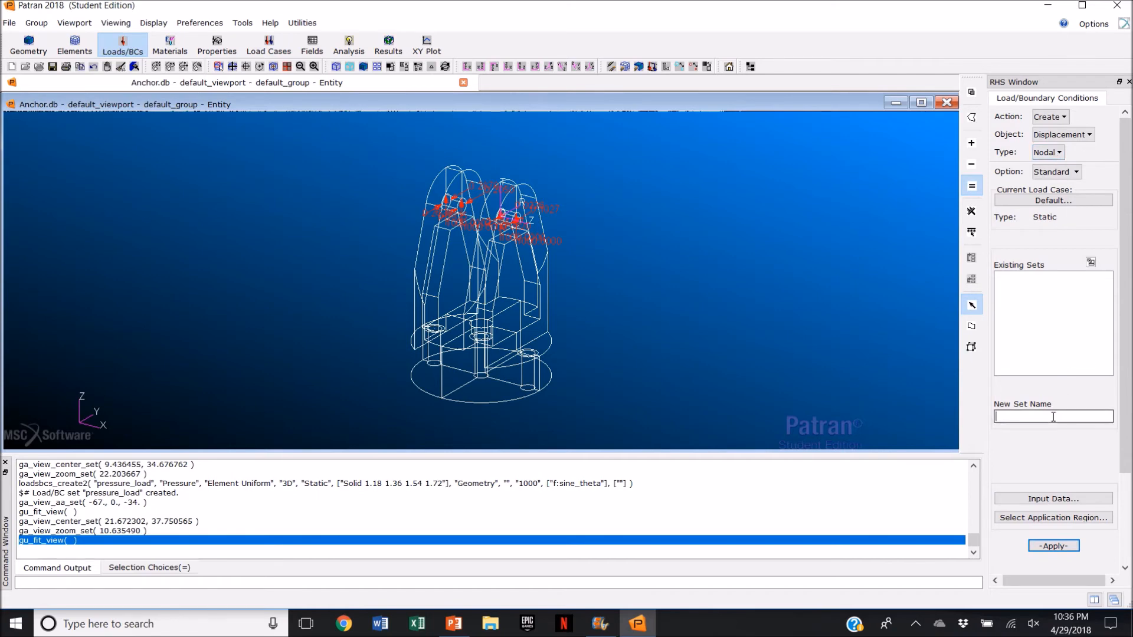
text(fix_at_wahers)
click(1034, 416)
text(s)
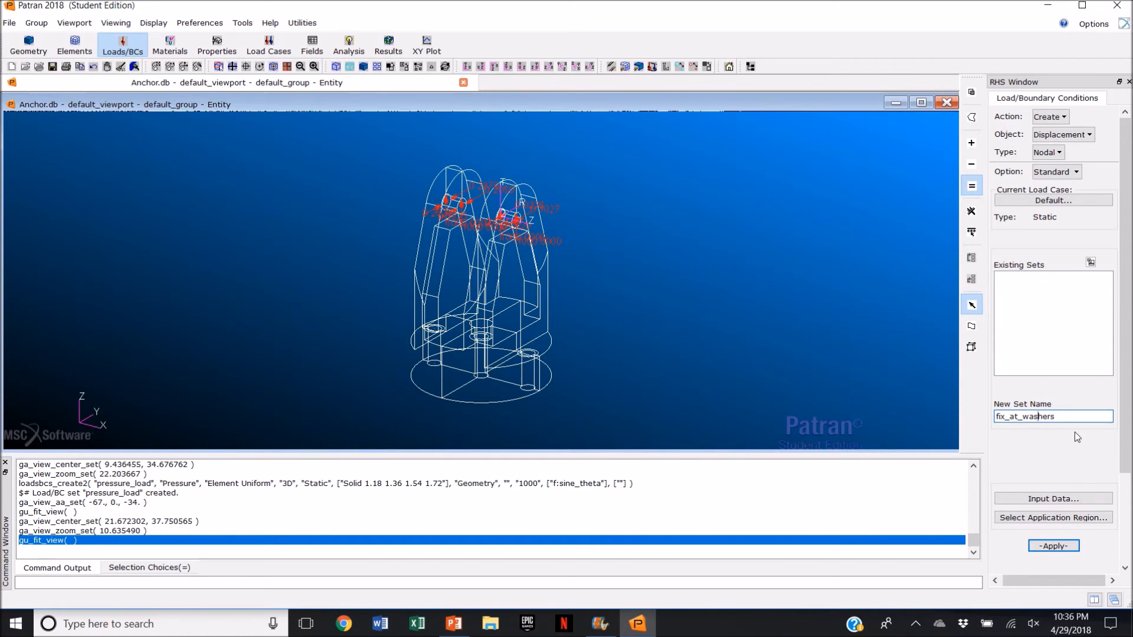
Step: Set the displacement set's translations to <0,0,0>
click(1060, 499)
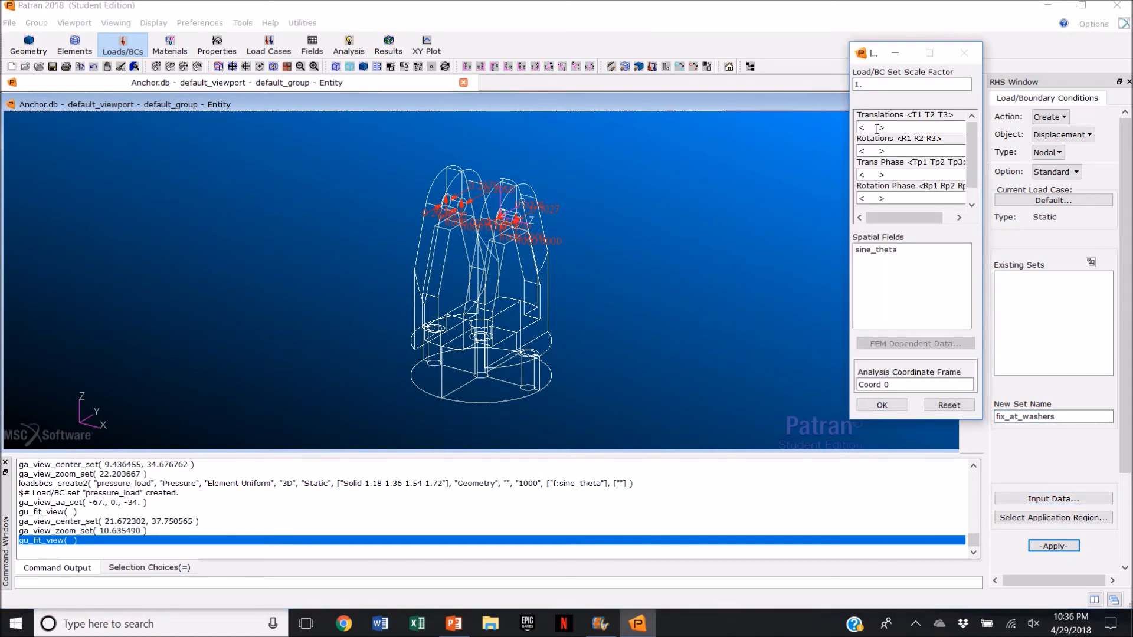
drag(878, 128, 864, 128)
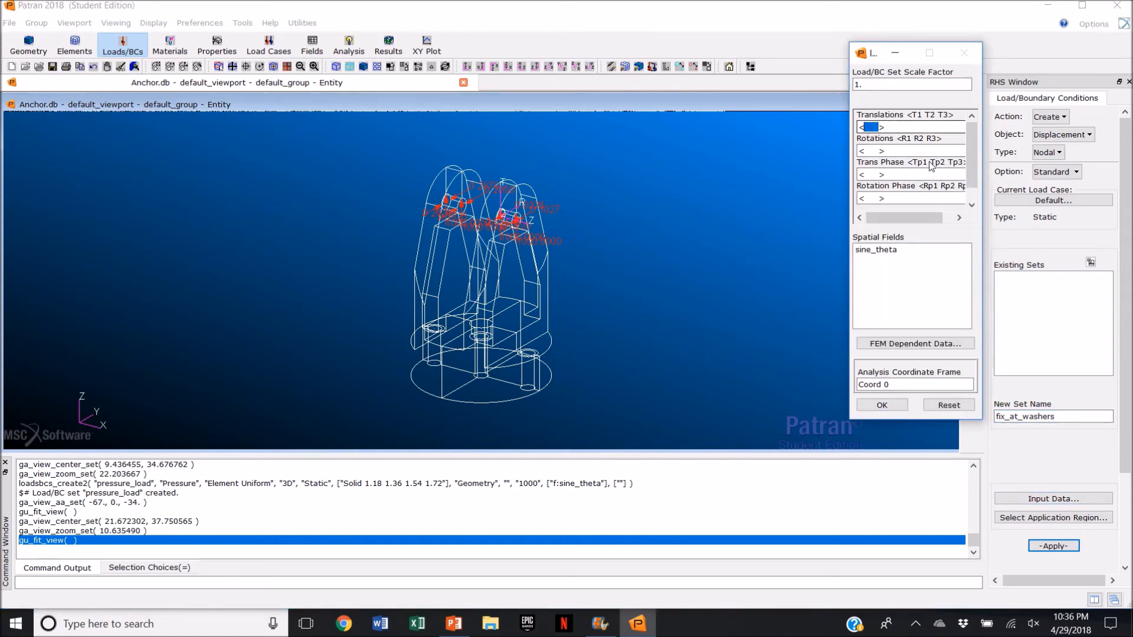
text(0,0,0>)
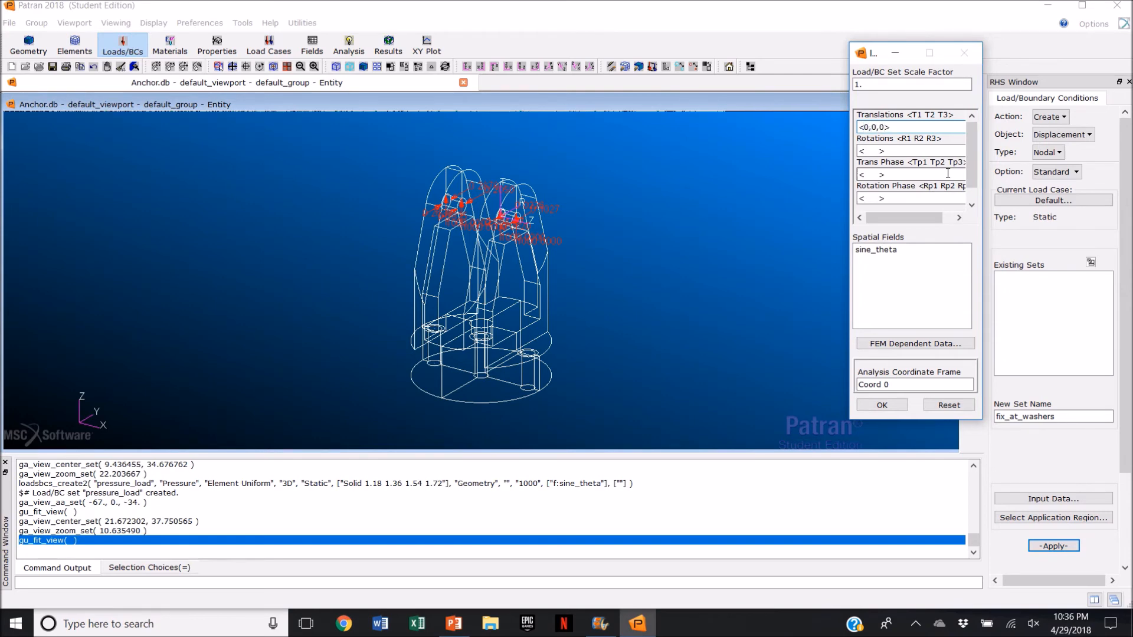
click(882, 405)
Step: With smooth shading and surface-or-face picking, select both half-ring washer faces around the outer bolt hole on the negative X side for the displacement region
click(1048, 518)
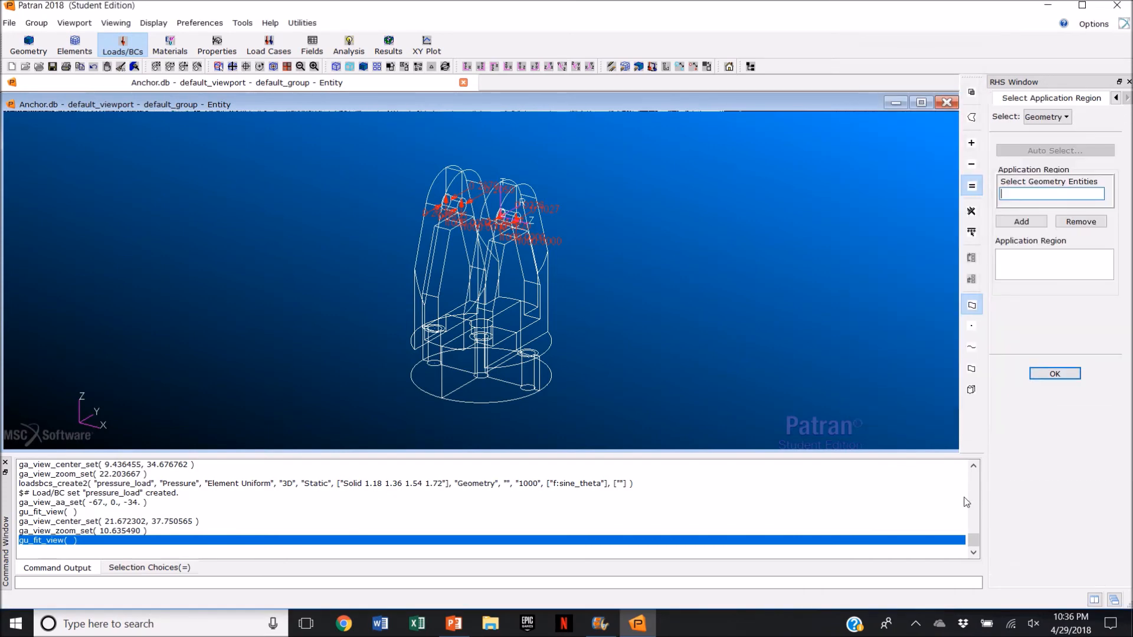
click(363, 66)
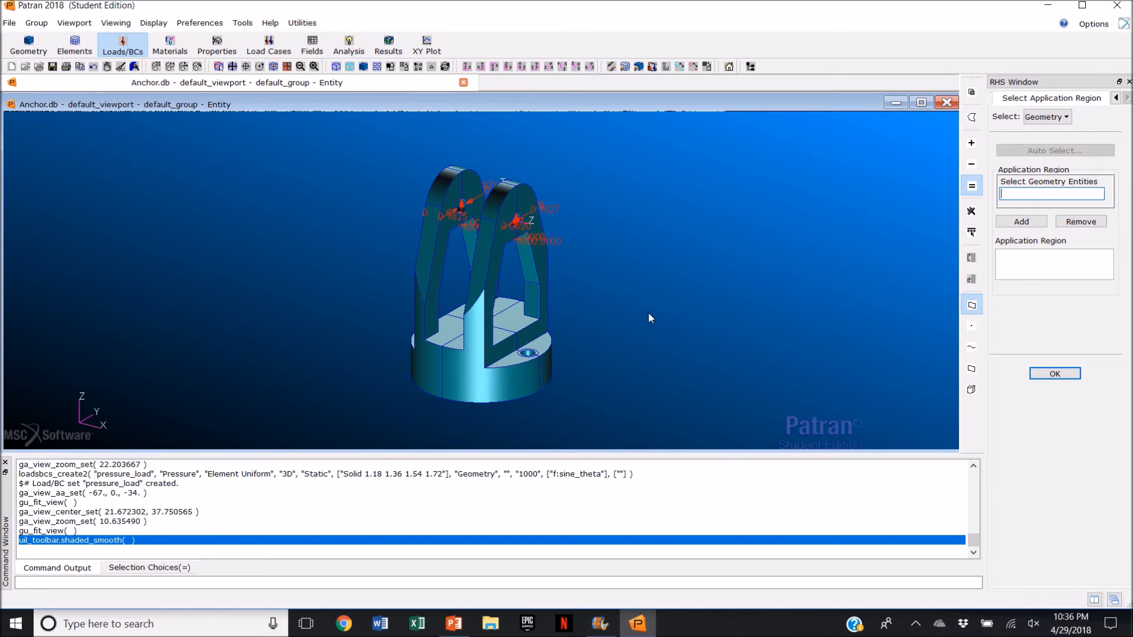
mouse_move(625, 321)
middle_down()
mouse_move(650, 311)
mouse_move(640, 366)
middle_up()
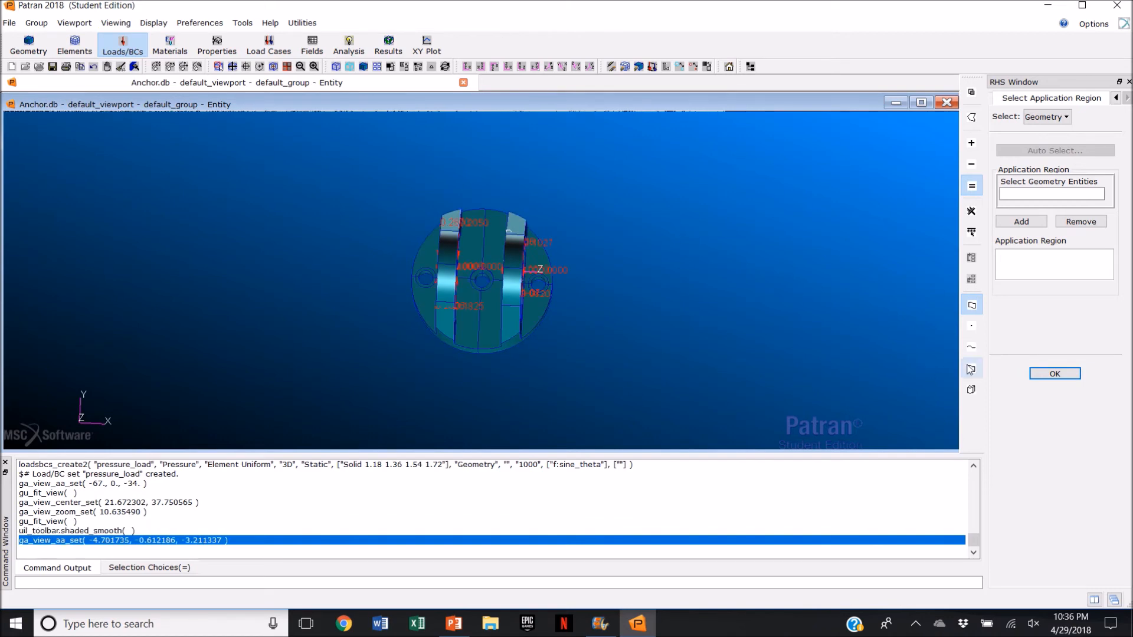
click(1030, 196)
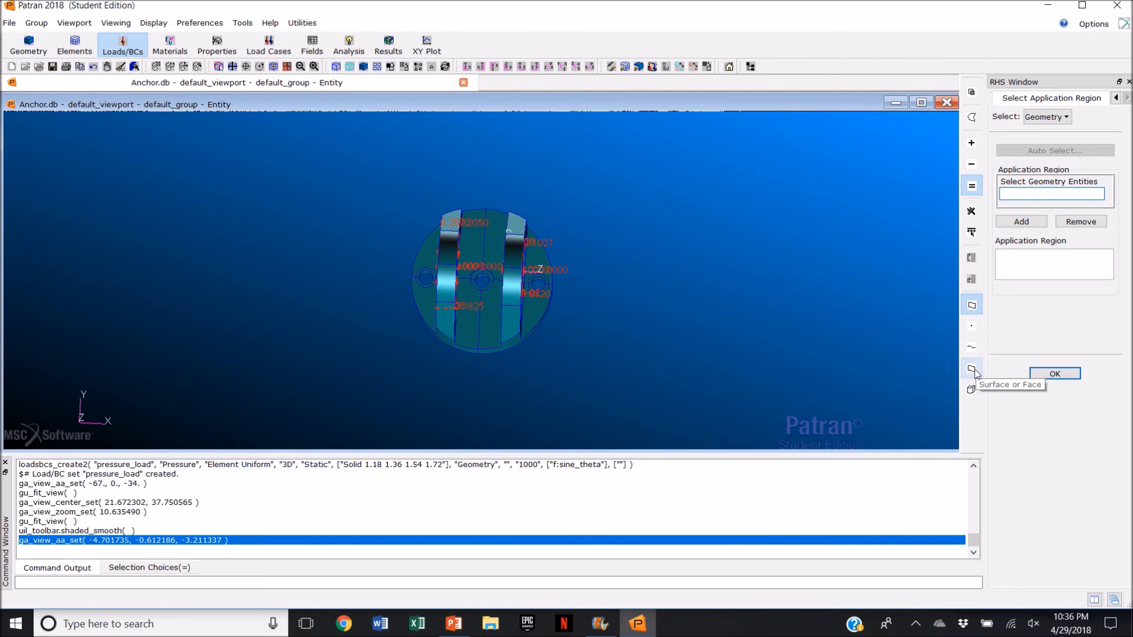
click(973, 370)
scroll(412, 289, up, 7)
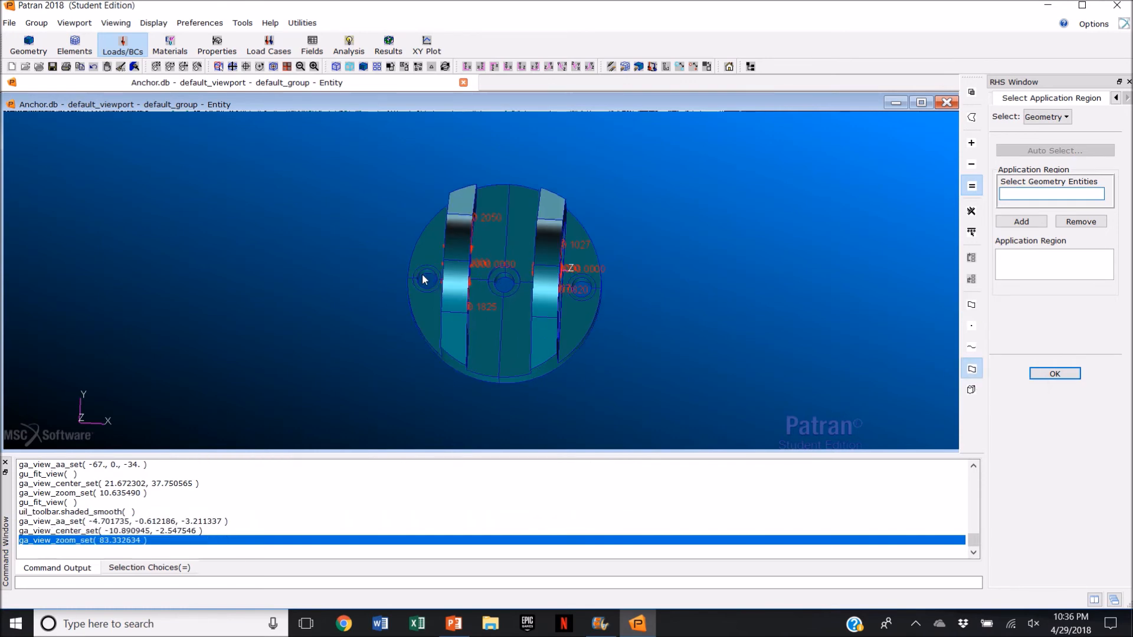
click(464, 263)
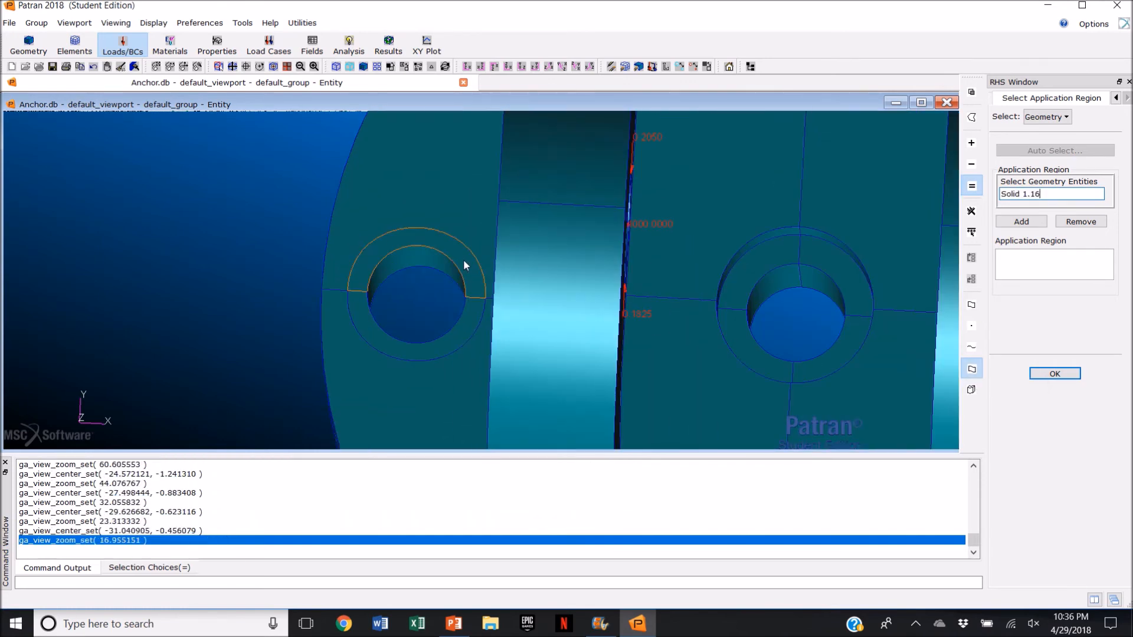
click(474, 323)
Step: Add the four quarter-ring washer faces around the central bolt hole to the selection, replacing mis-picked face 1.59 with 1.67
click(770, 264)
click(834, 259)
click(752, 341)
click(832, 355)
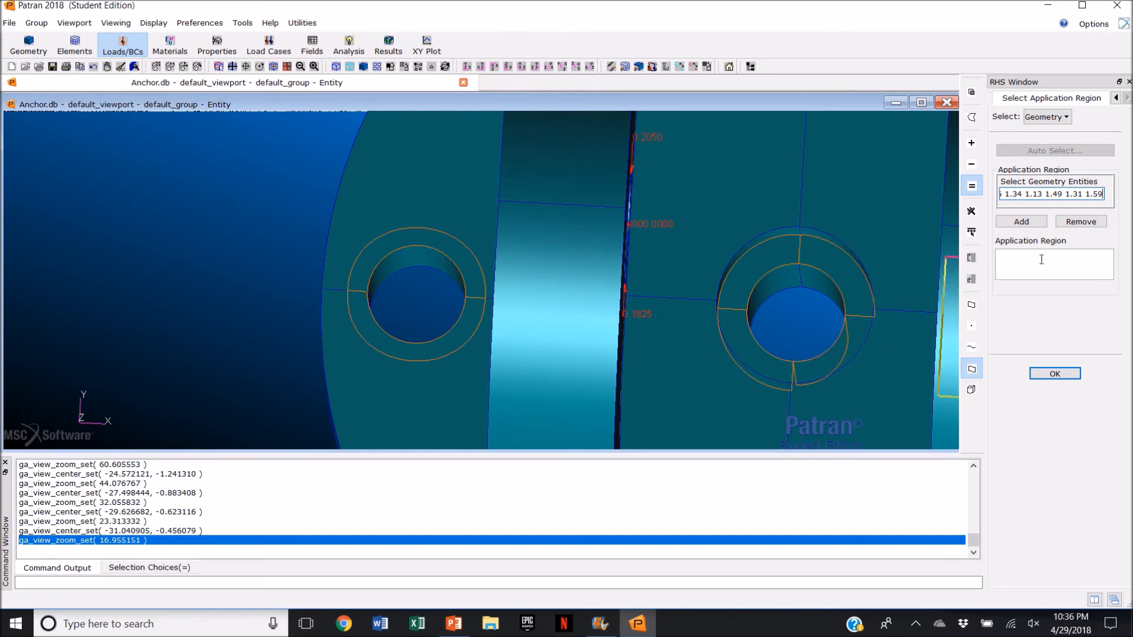
key(BackSpace)
key(BackSpace)
key(BackSpace)
key(BackSpace)
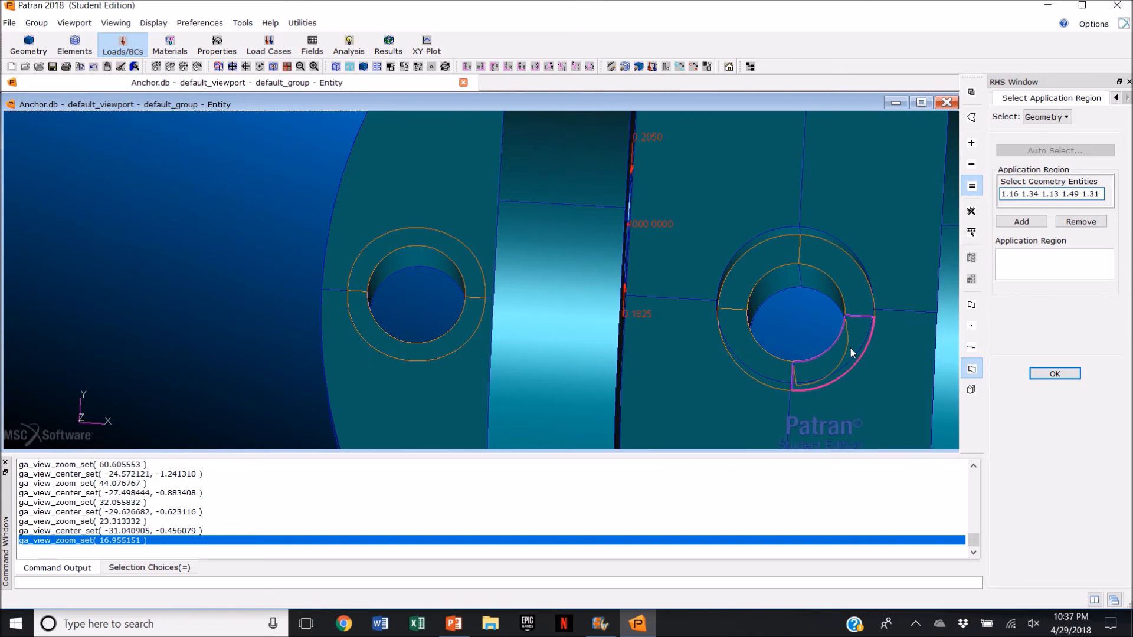
click(849, 352)
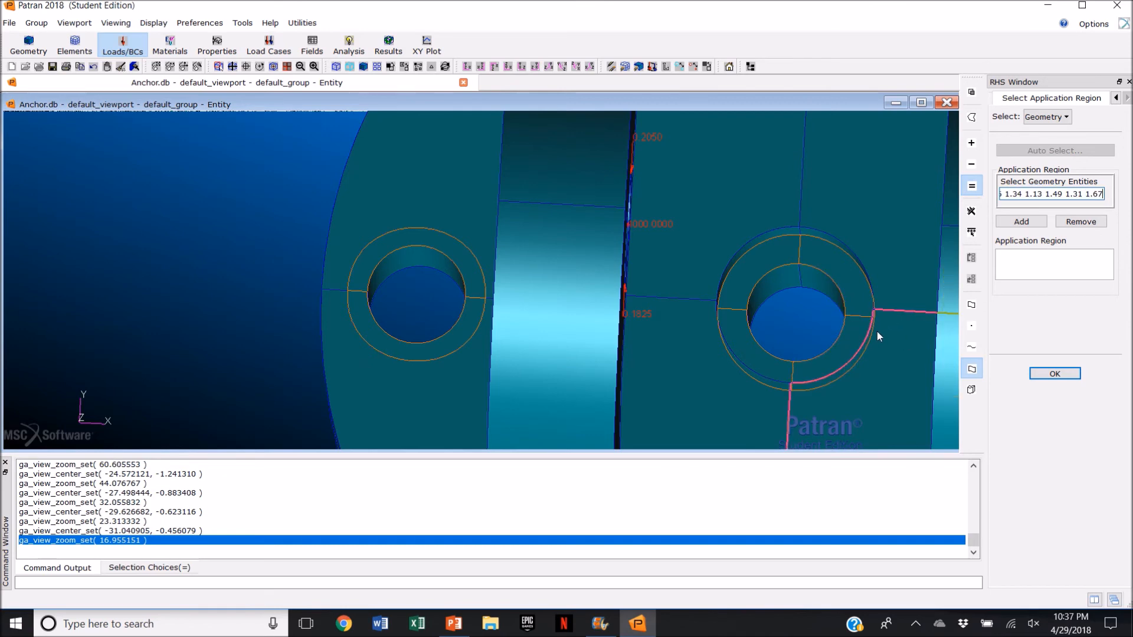
Step: Select washer faces 1.52 and 1.70 around the remaining outer bolt hole and add all picked faces to the displacement's application region
scroll(880, 331, down, 4)
scroll(948, 334, down, 1)
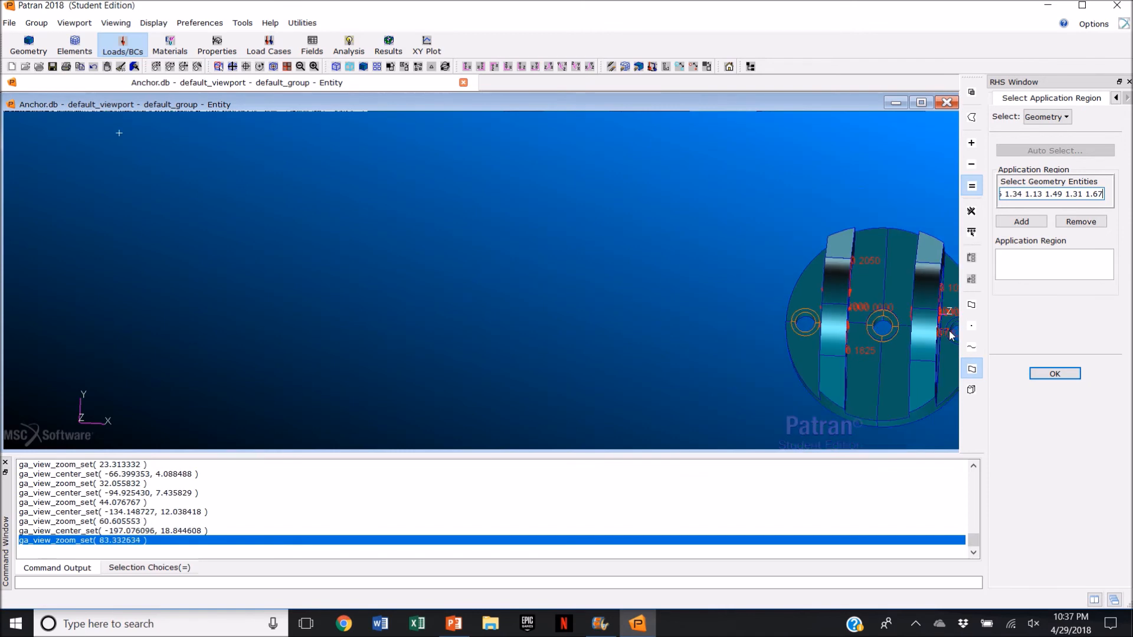
scroll(708, 331, down, 1)
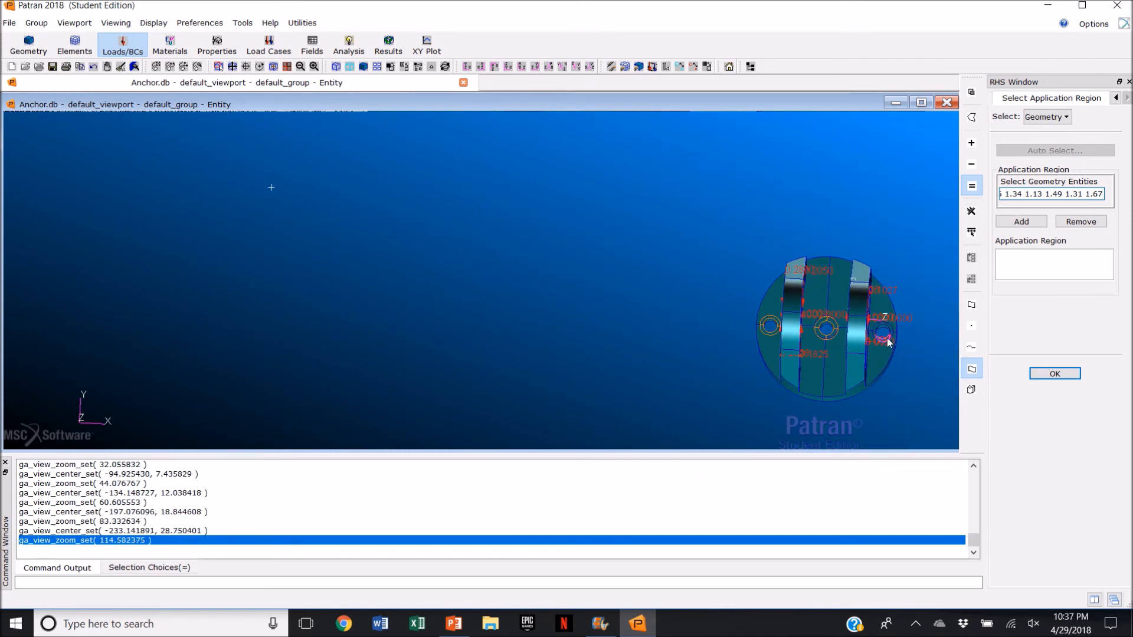
scroll(880, 322, up, 4)
click(894, 316)
click(902, 338)
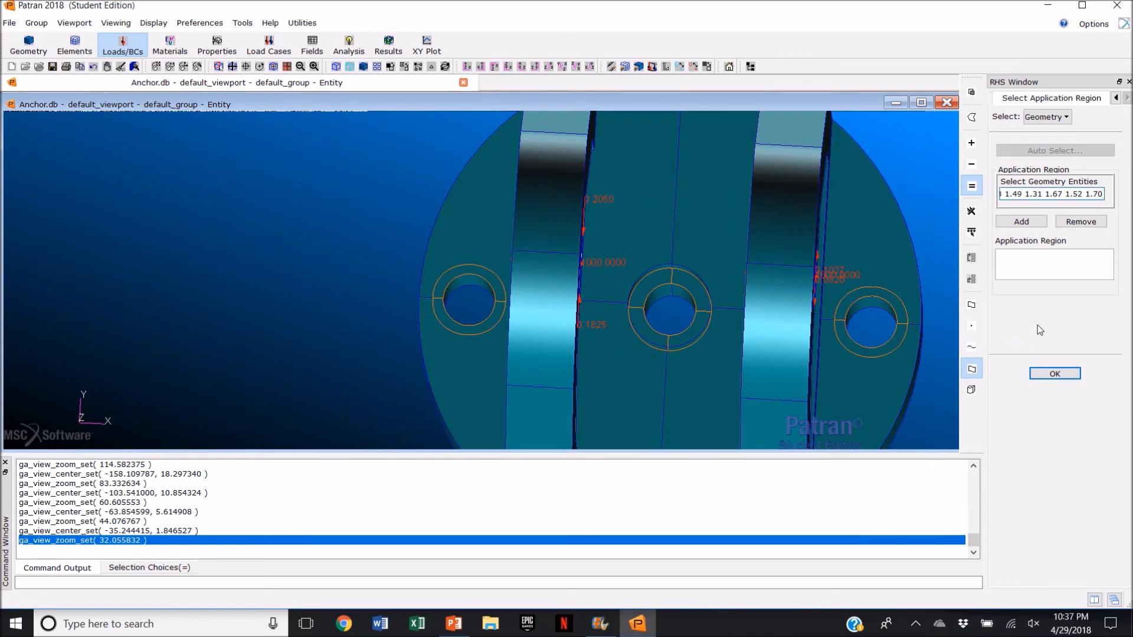
click(1022, 221)
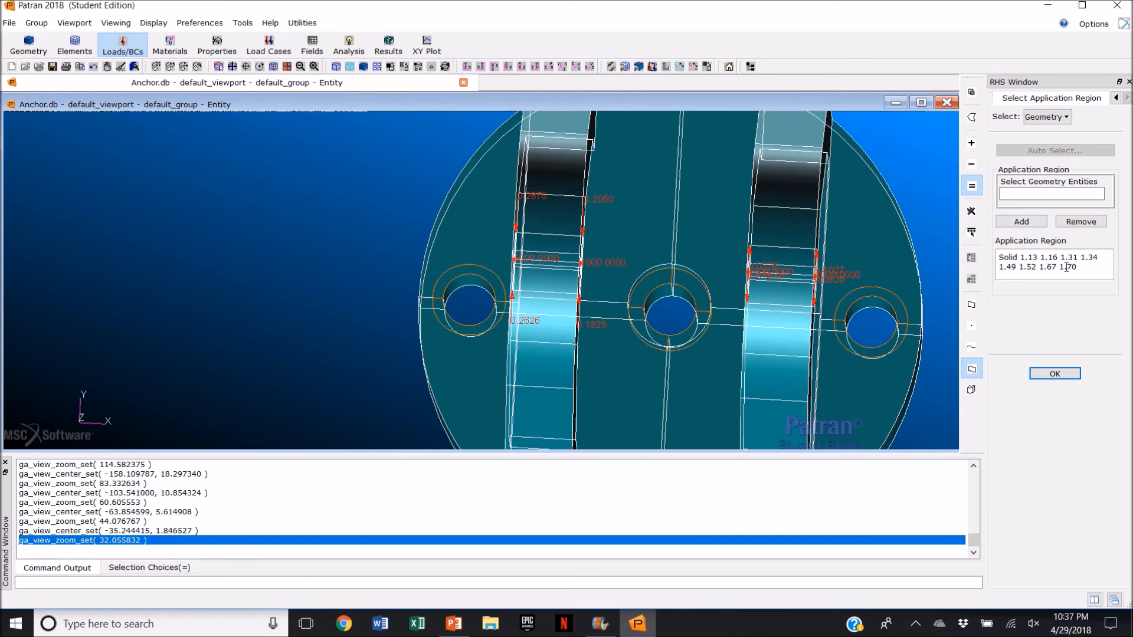
click(1054, 373)
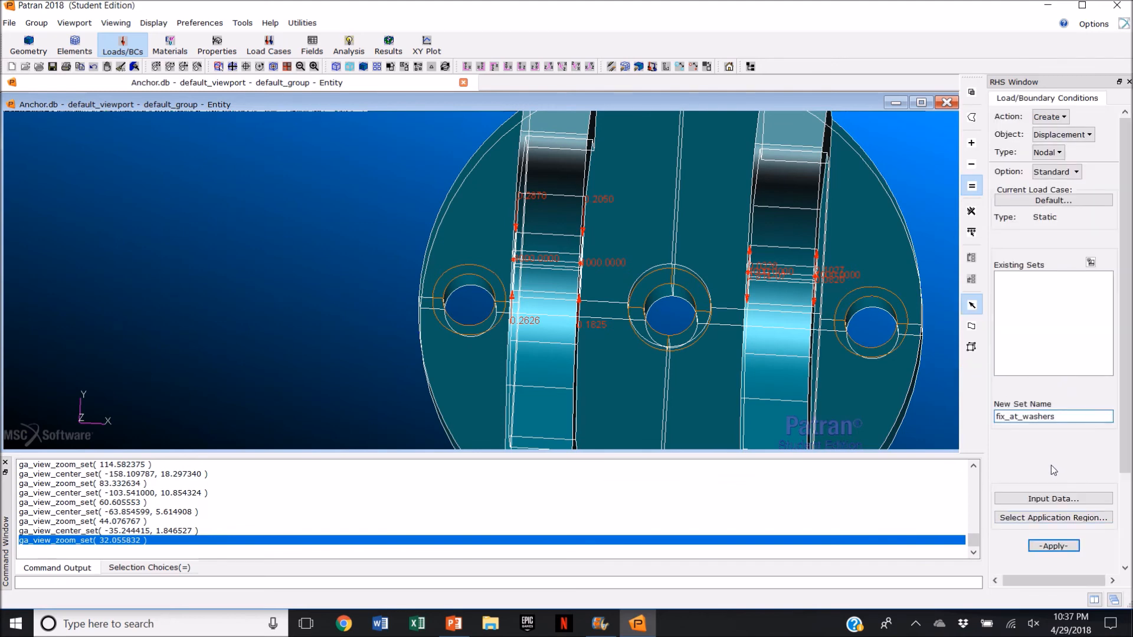
Step: Review the displacement input data with translations <0,0,0> and create the fix_at_washers displacement set on the picked washer faces
click(1062, 499)
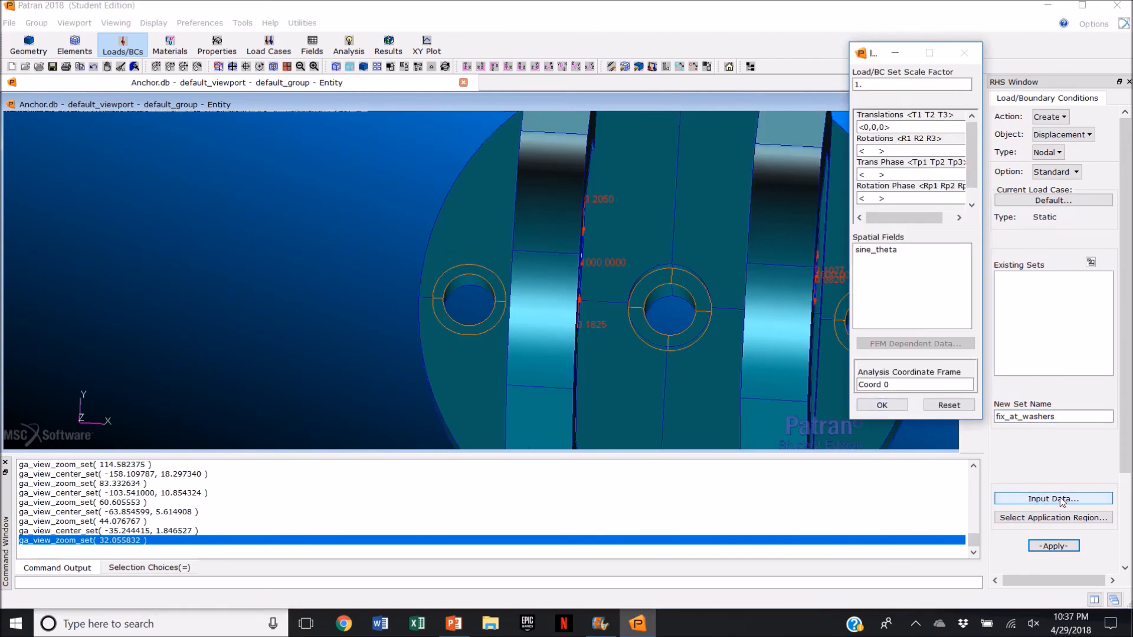
click(882, 405)
click(1052, 547)
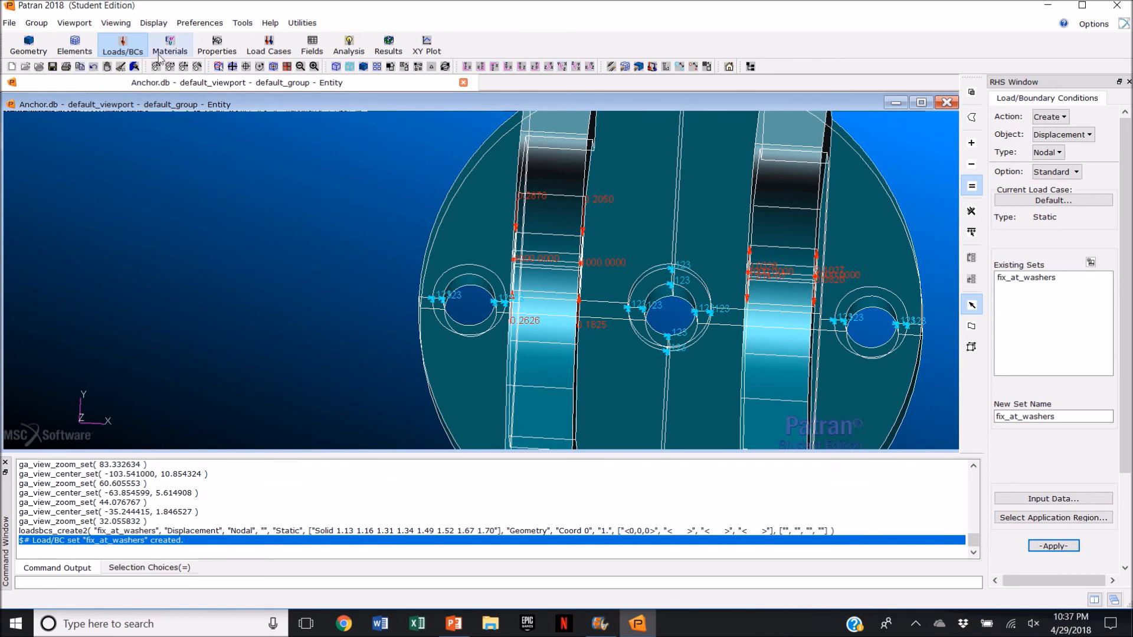
Step: Examine the displacement markers around the bolt holes up close and from an isometric view of the whole anchor
drag(393, 254, 511, 342)
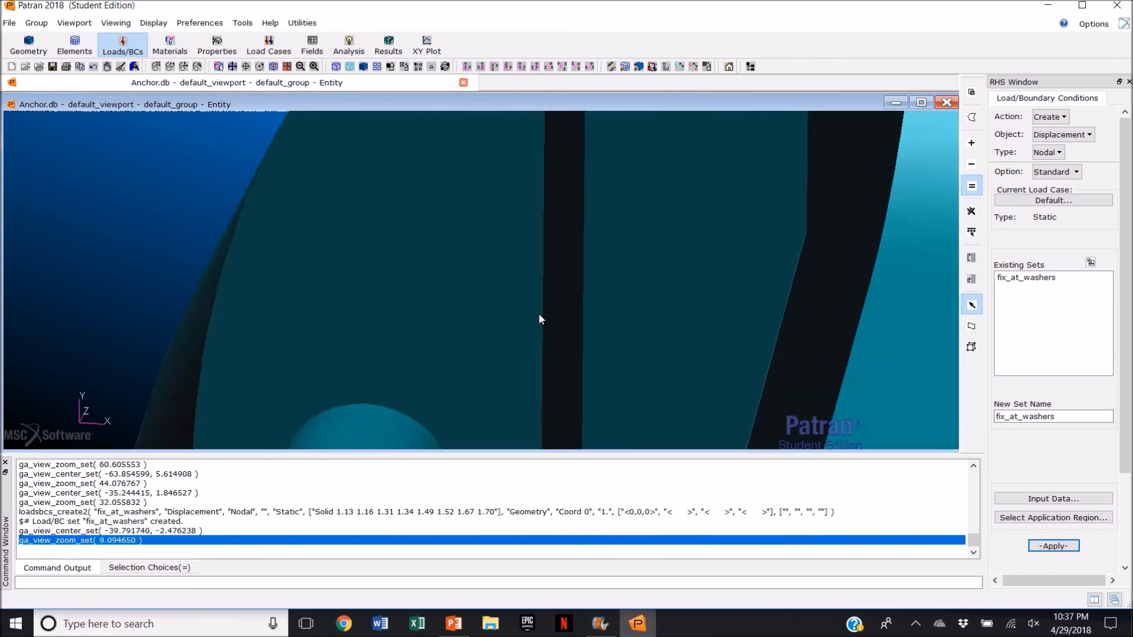
middle_drag(539, 314, 536, 328)
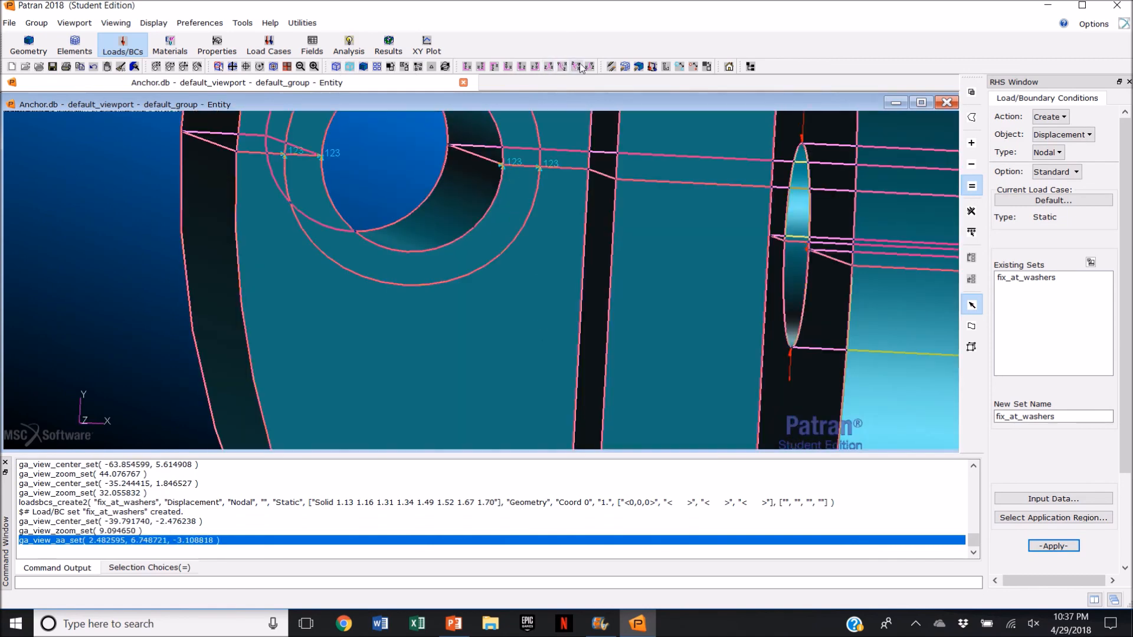
click(337, 67)
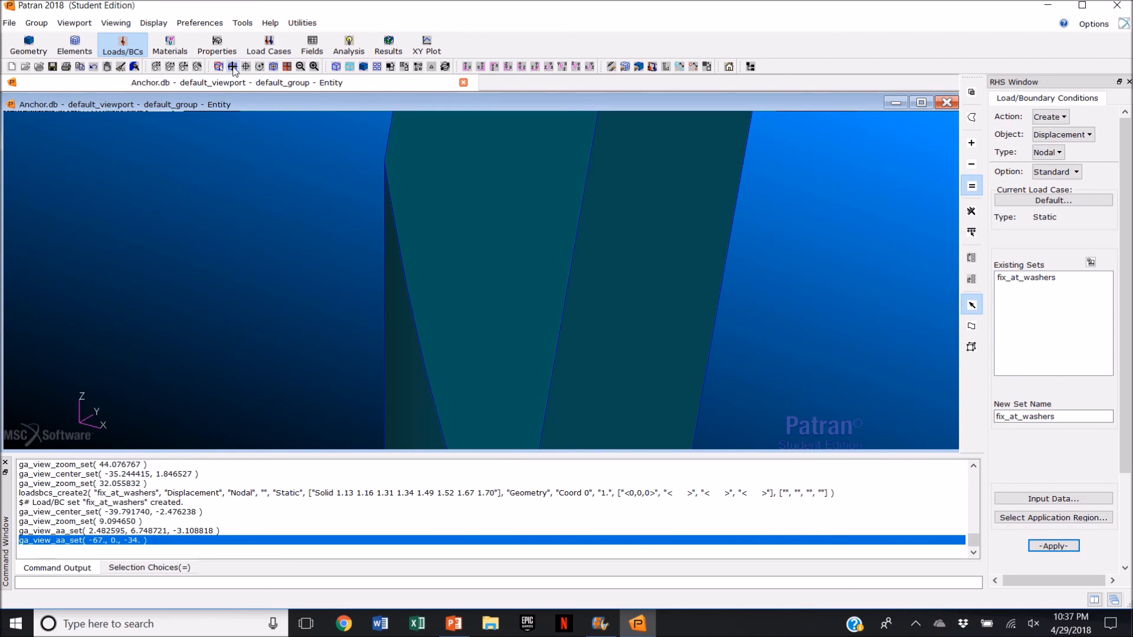
click(246, 66)
scroll(532, 367, up, 3)
scroll(531, 363, up, 3)
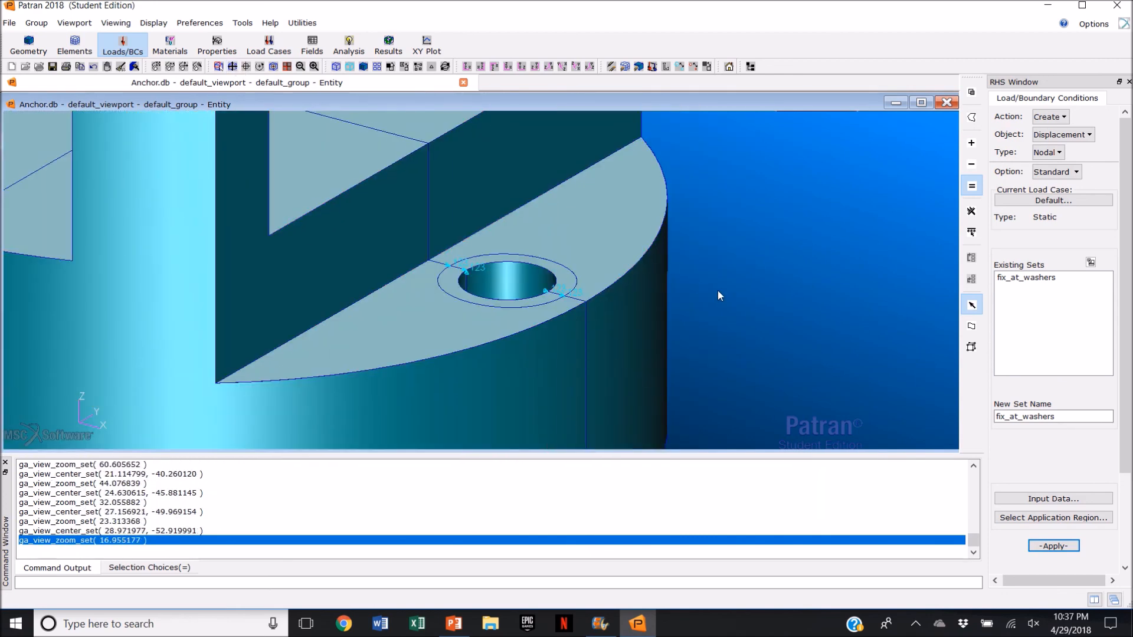
click(233, 67)
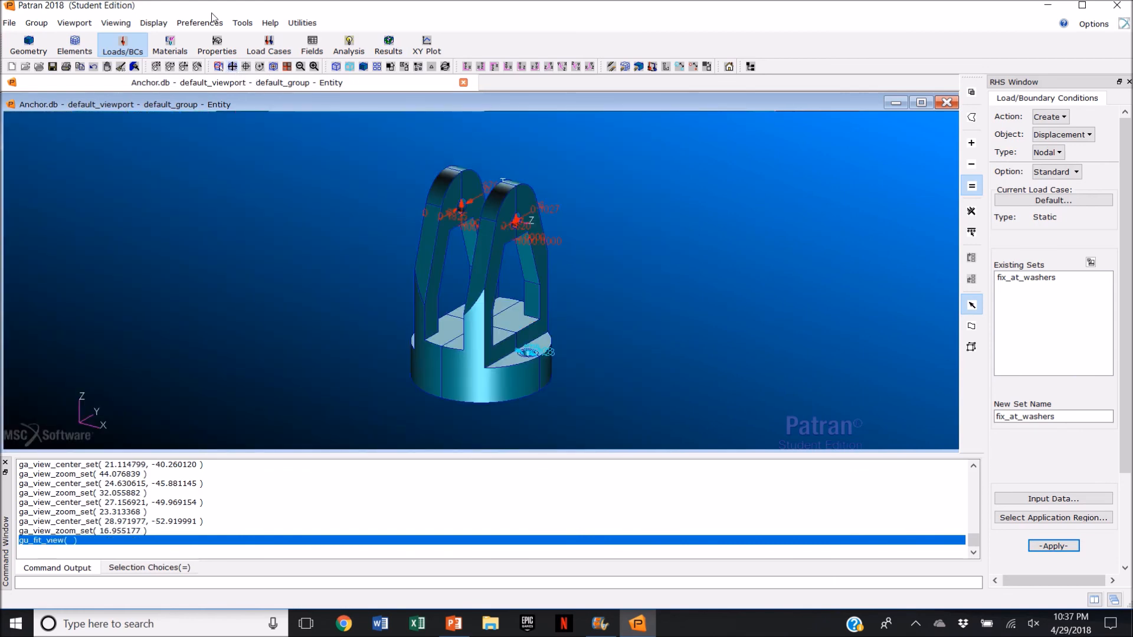
Step: Plot the markers of the Displ_fix_at_washers and Press_pressure_load sets on default_group and inspect them on the model
click(1053, 117)
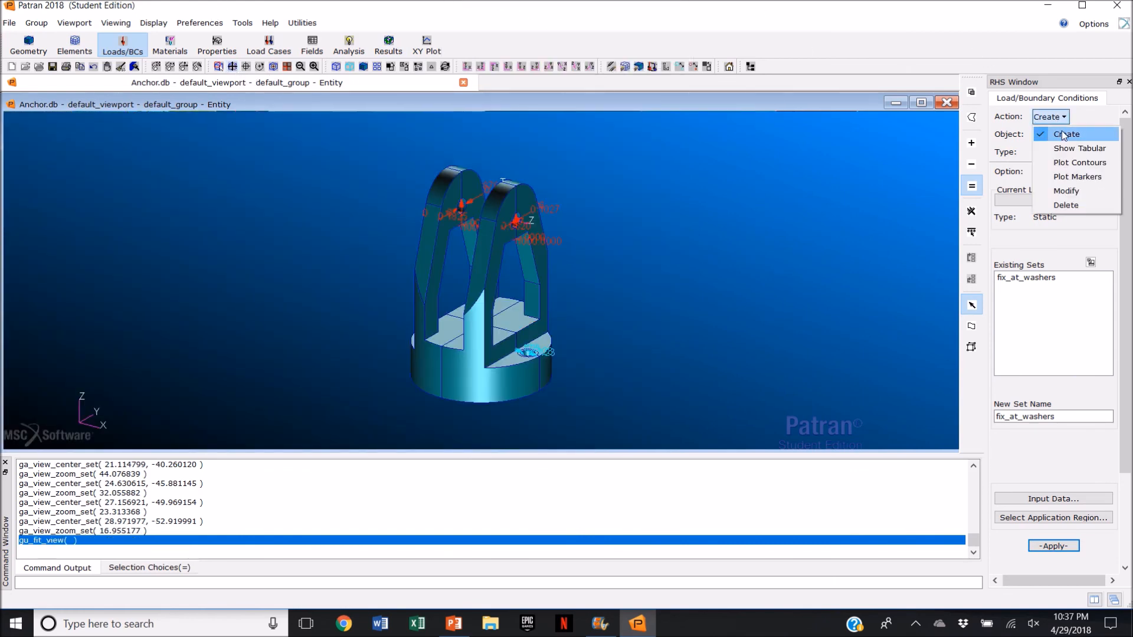
click(1077, 177)
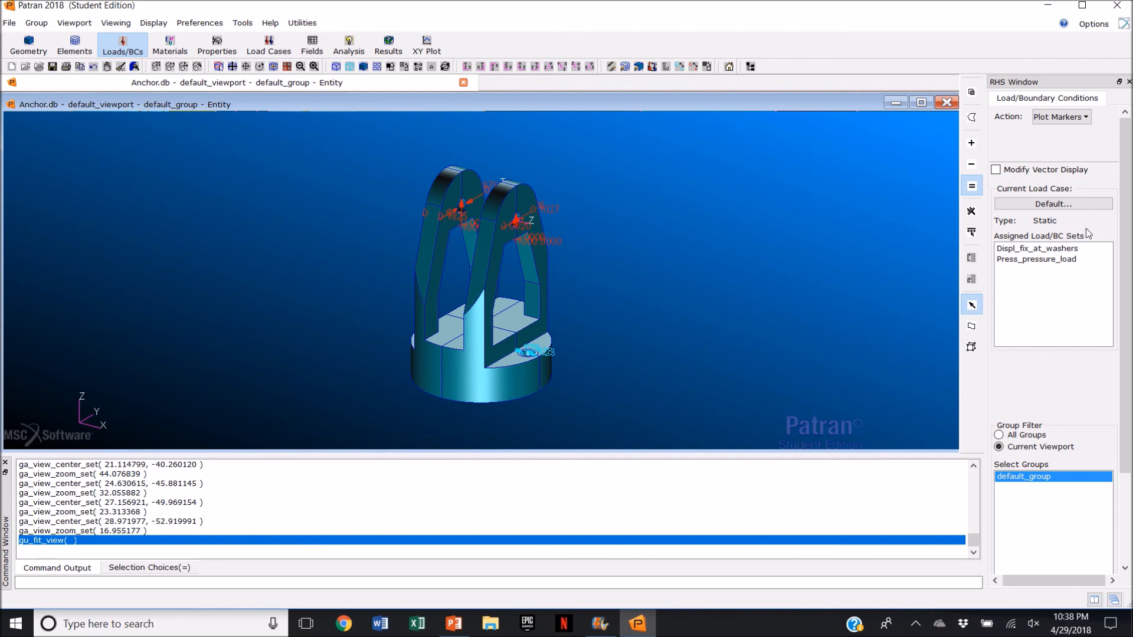
click(1074, 250)
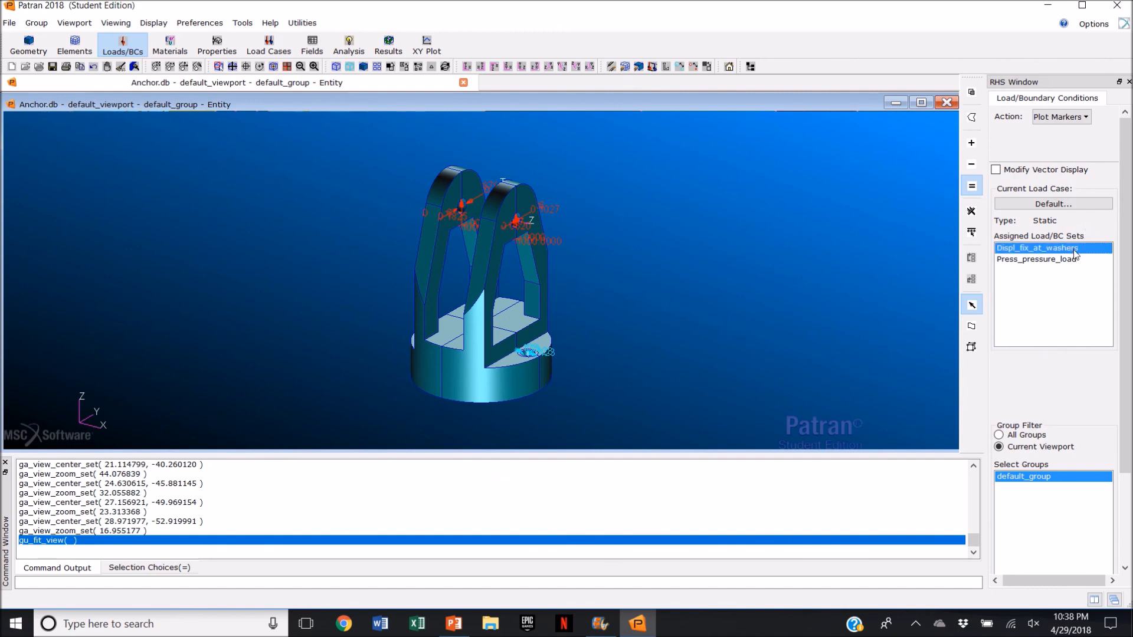
shift+click(1071, 259)
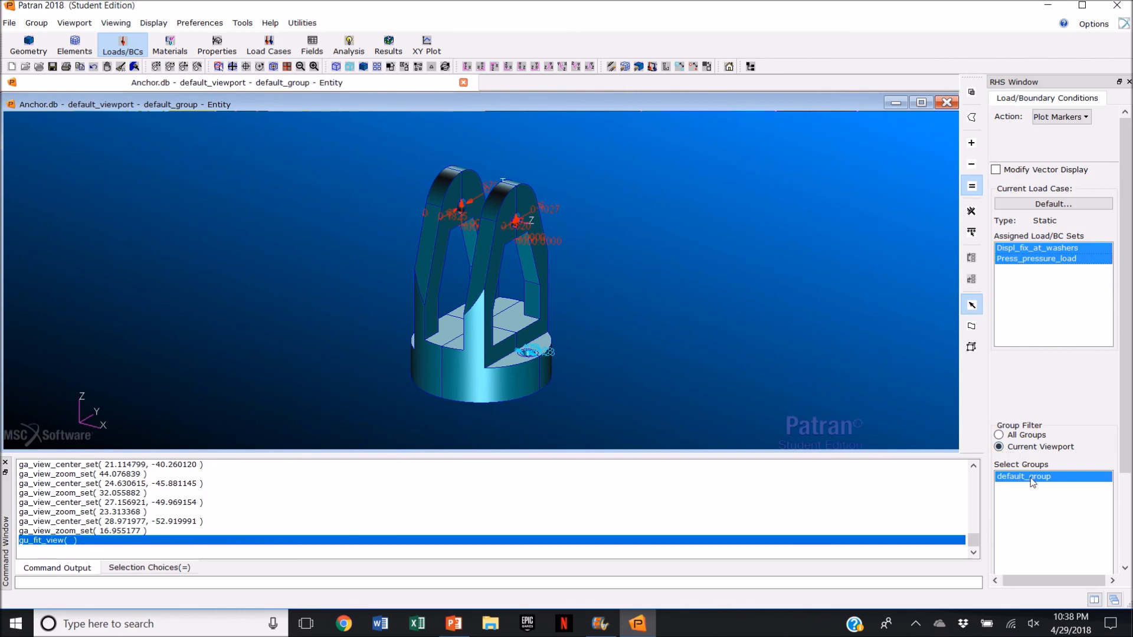
scroll(1099, 505, down, 3)
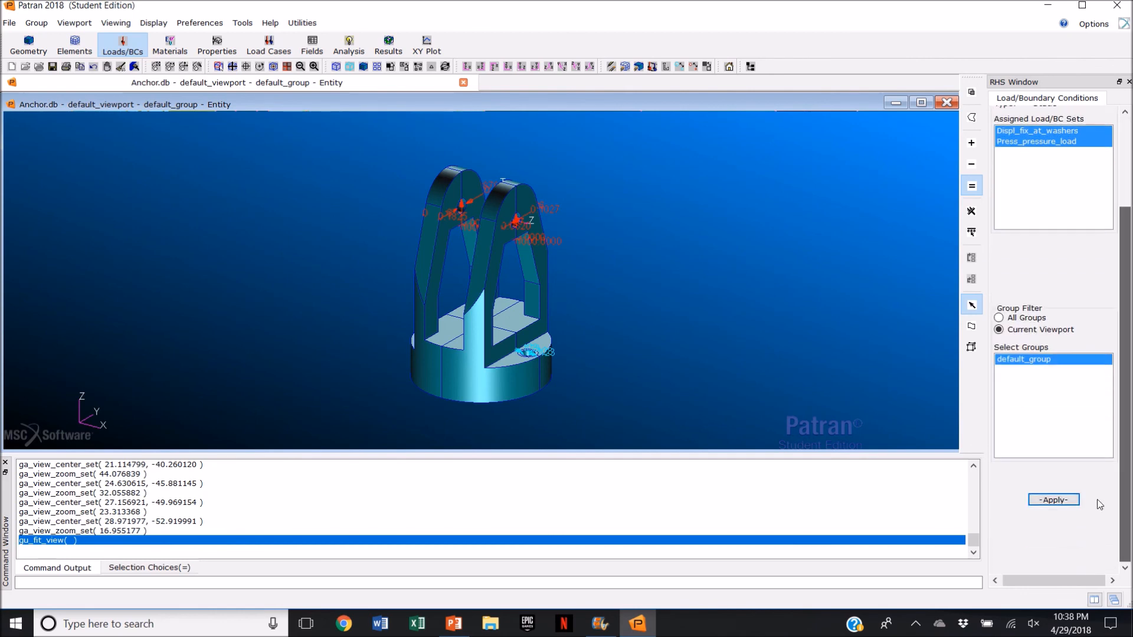
click(1071, 501)
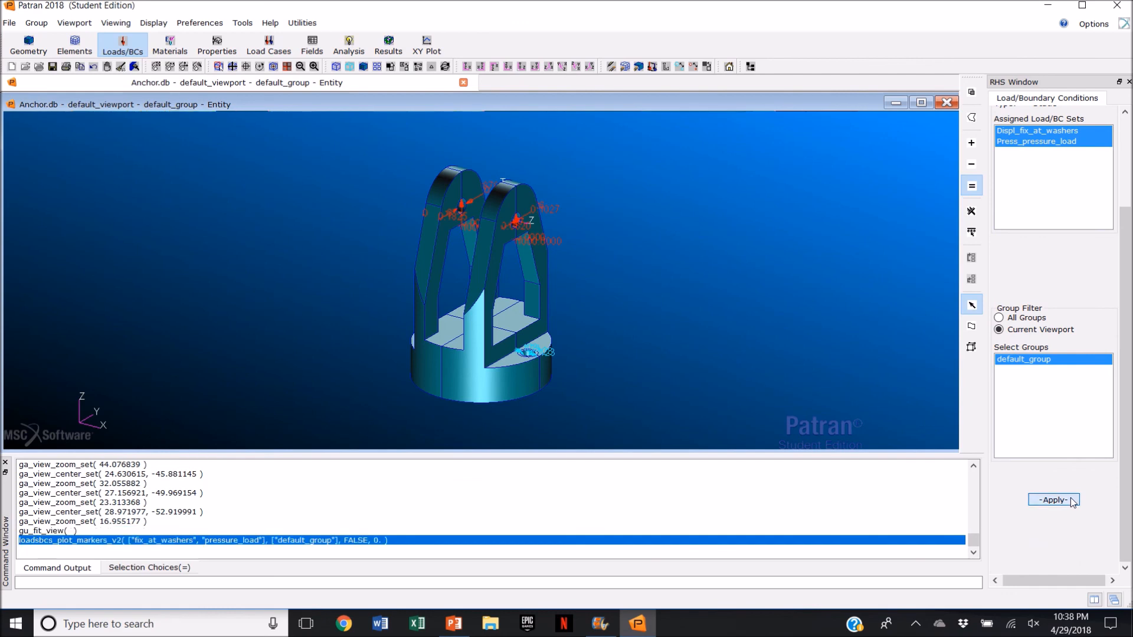
click(1067, 503)
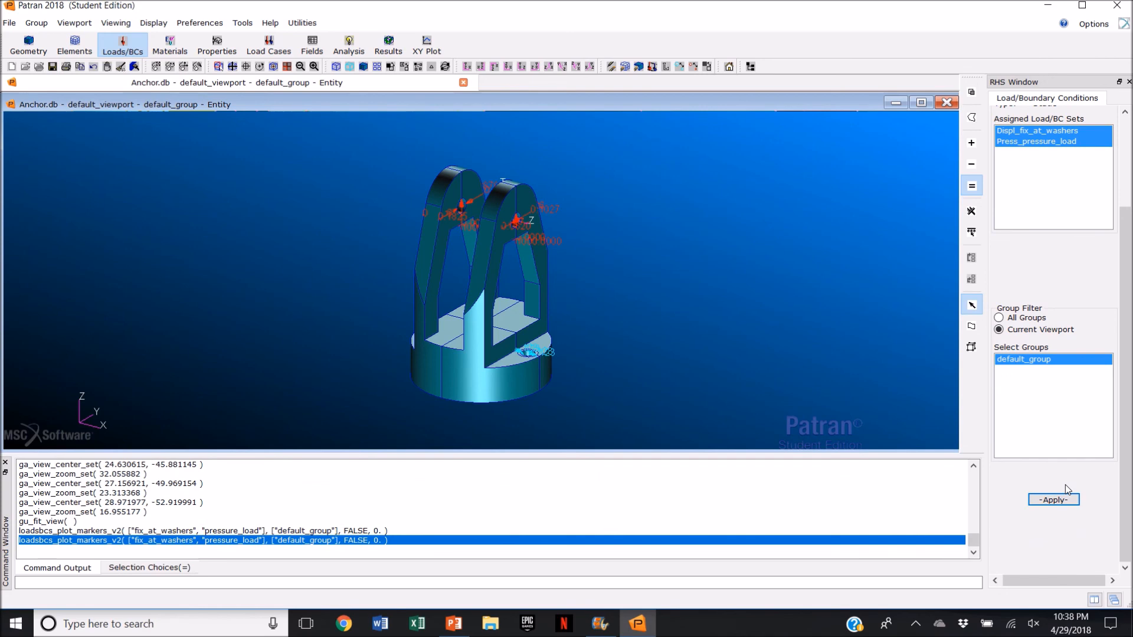
middle_drag(786, 347, 664, 318)
Step: Quit the program to end the session with the Anchor database
click(15, 24)
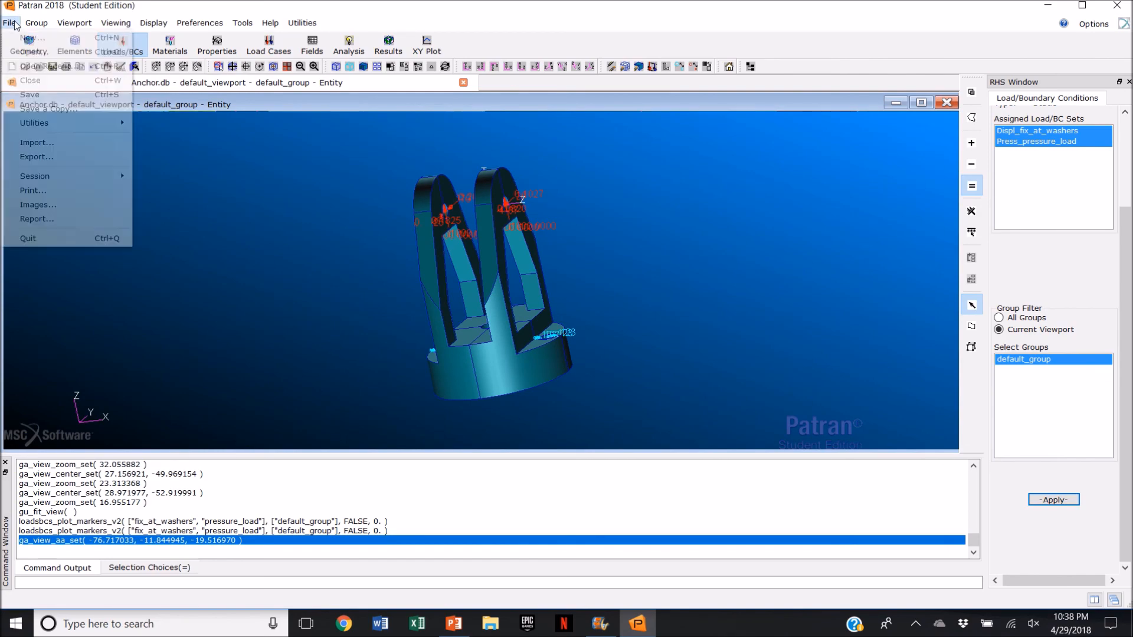
click(41, 234)
mouse_move(565, 2)
click(511, 23)
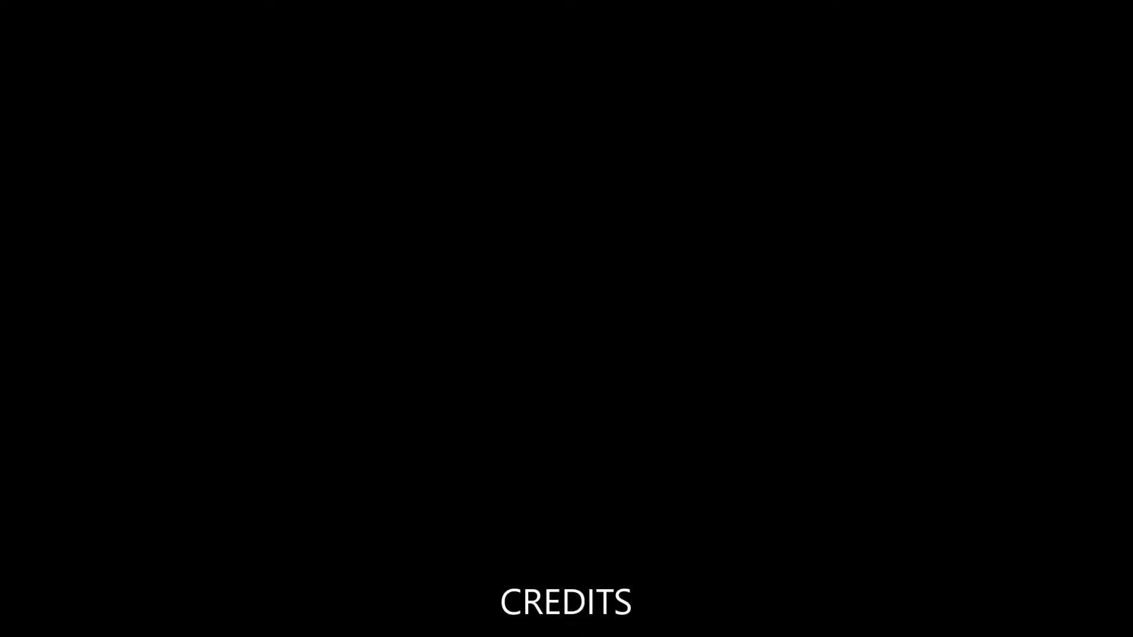